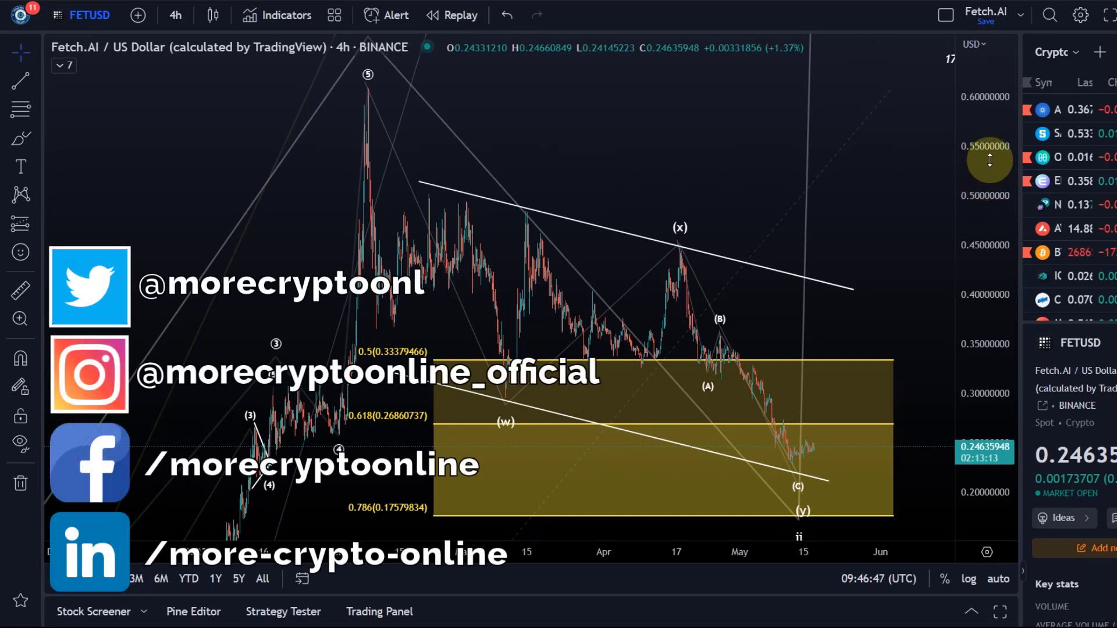
Draw an Elliott Correction Wave (ABC) from the wave 5 high through the 10 February low and 21 February high to the (w) low
{"action": "left_click_drag", "start_coordinate": [985, 142], "coordinate": [1036, 323]}
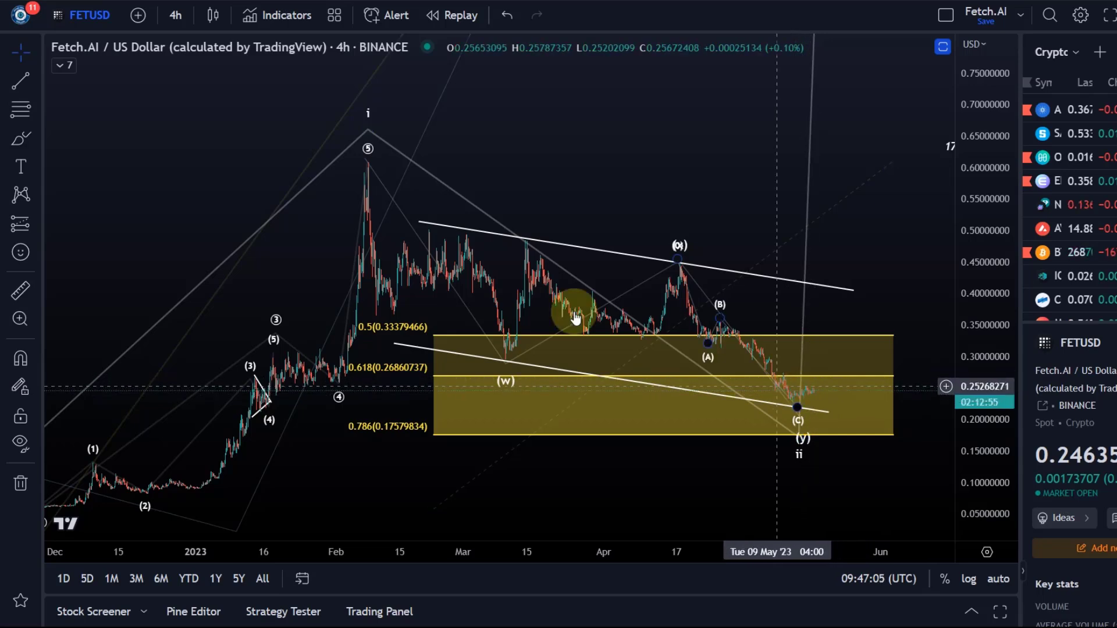
{"action": "scroll", "coordinate": [532, 279], "scroll_direction": "down", "scroll_amount": 2}
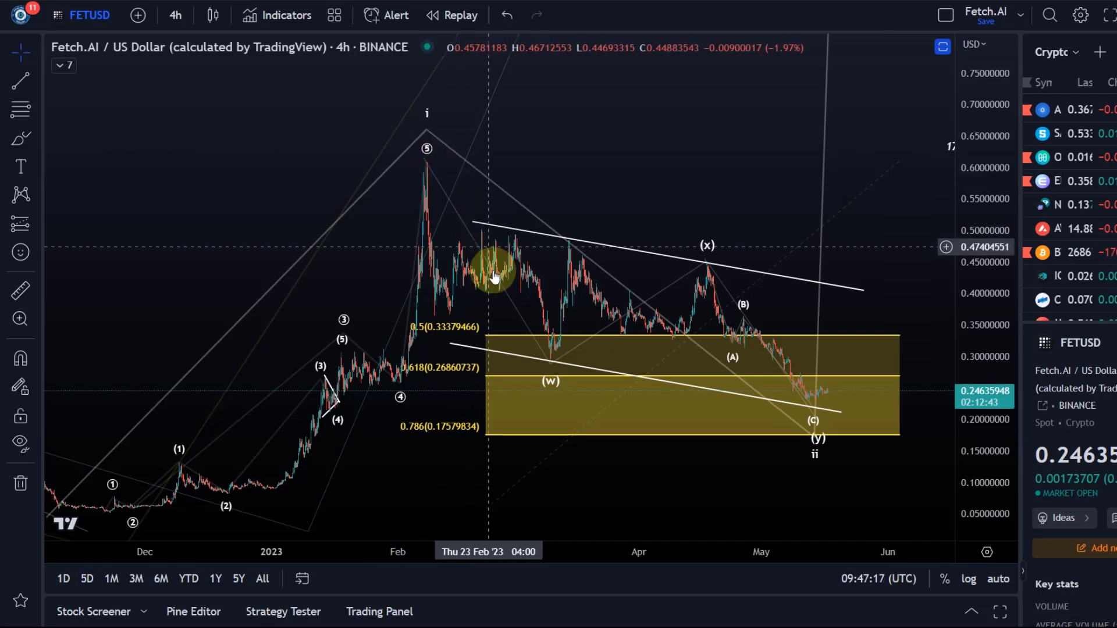
{"action": "left_click_drag", "start_coordinate": [323, 430], "coordinate": [356, 167]}
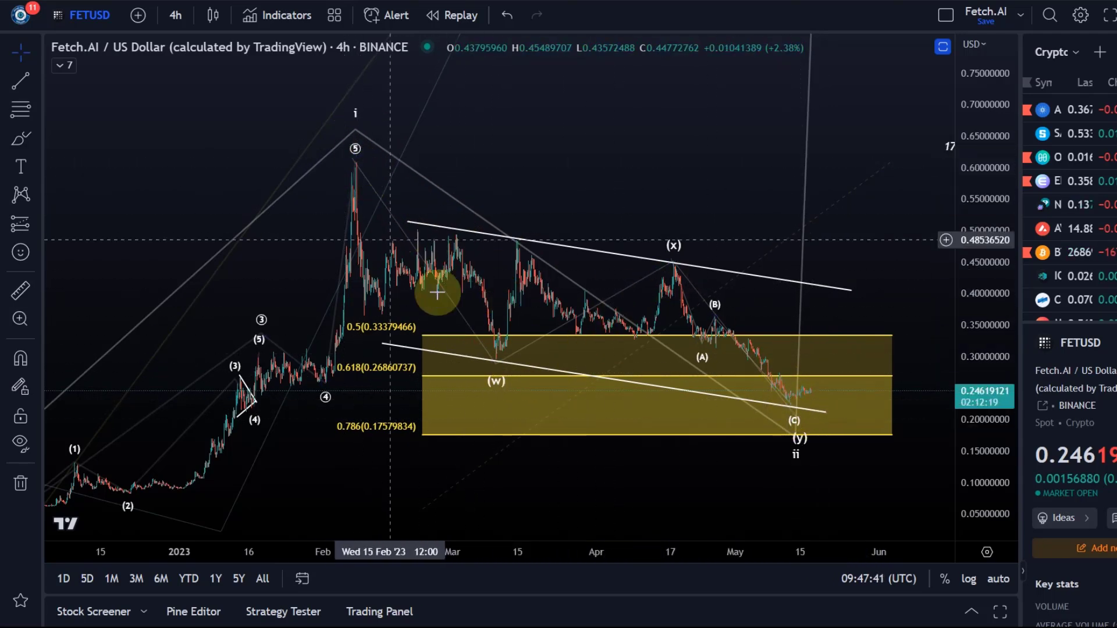
{"action": "left_click", "coordinate": [35, 196]}
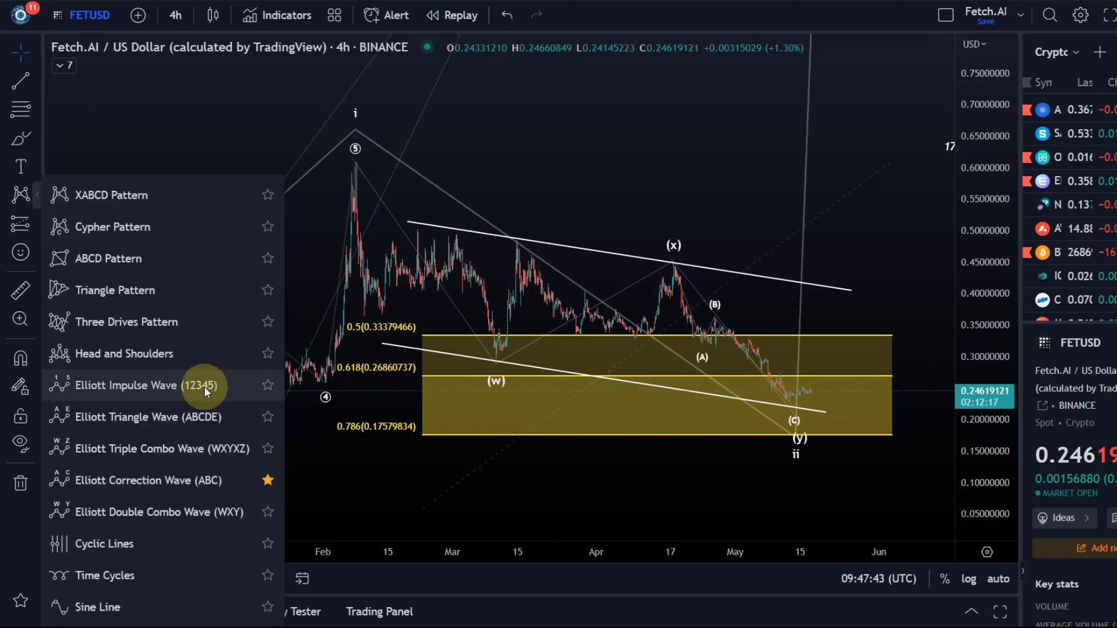
{"action": "left_click", "coordinate": [208, 471]}
{"action": "left_click", "coordinate": [353, 169]}
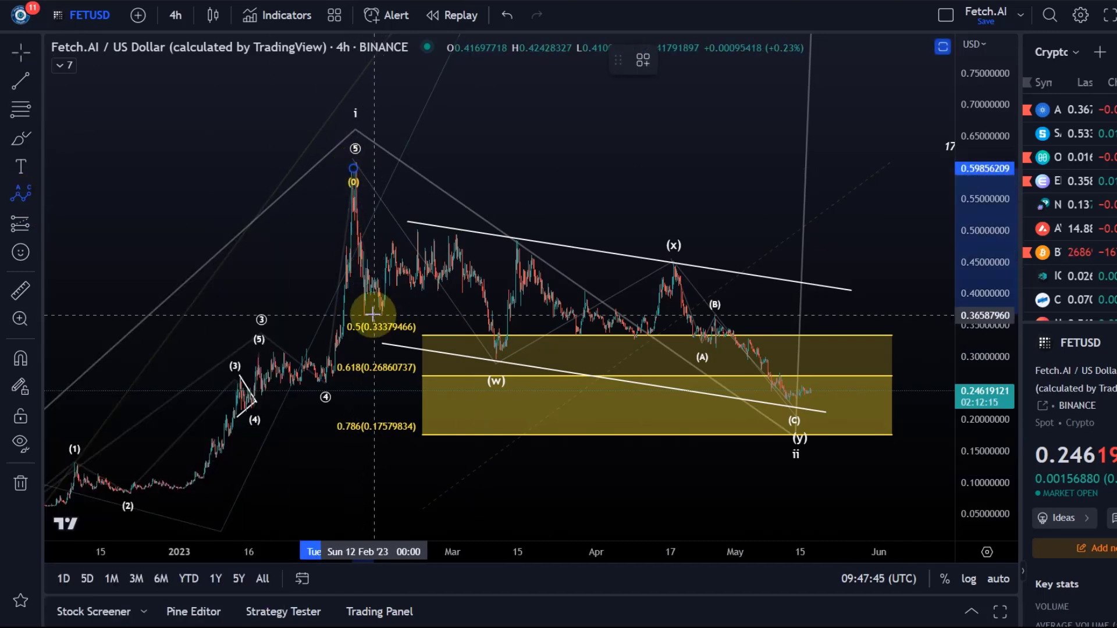
{"action": "left_click", "coordinate": [367, 317]}
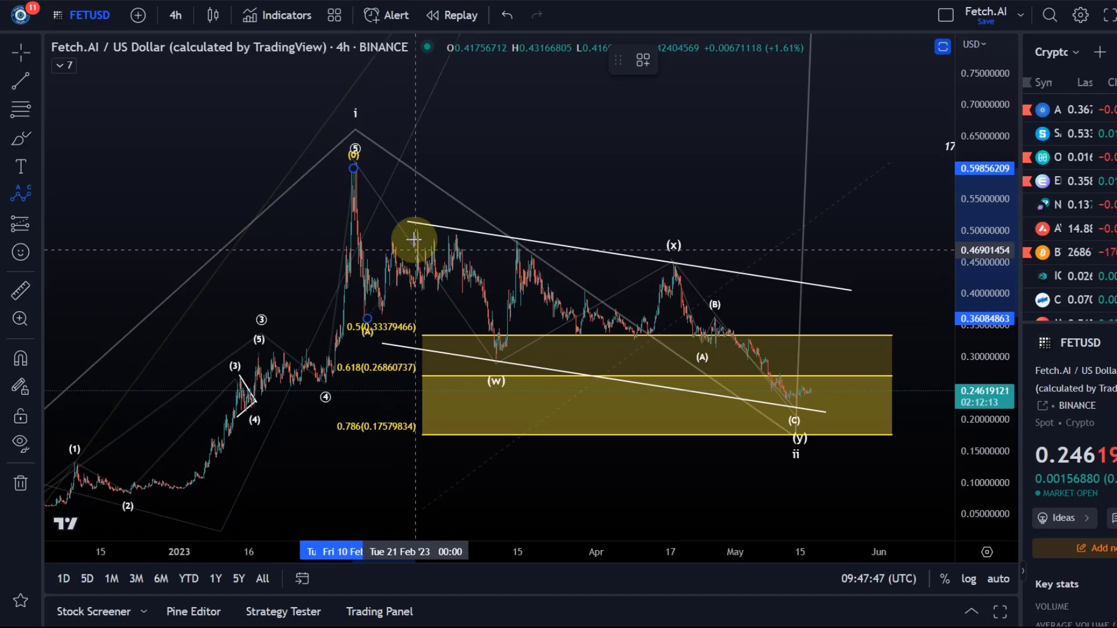
{"action": "left_click", "coordinate": [418, 226]}
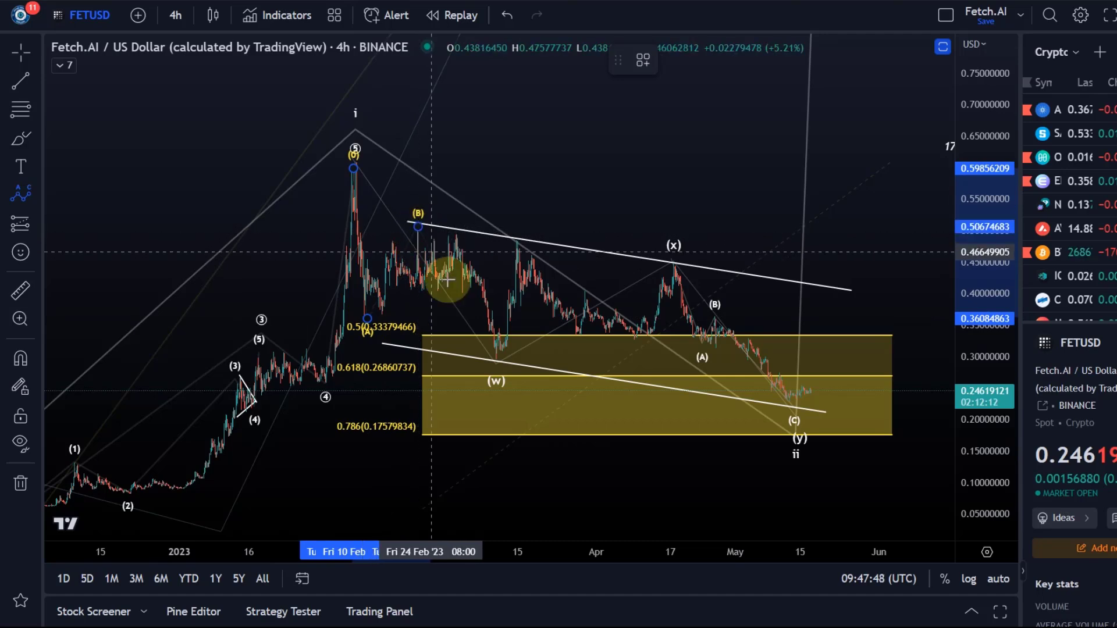
{"action": "left_click", "coordinate": [494, 349]}
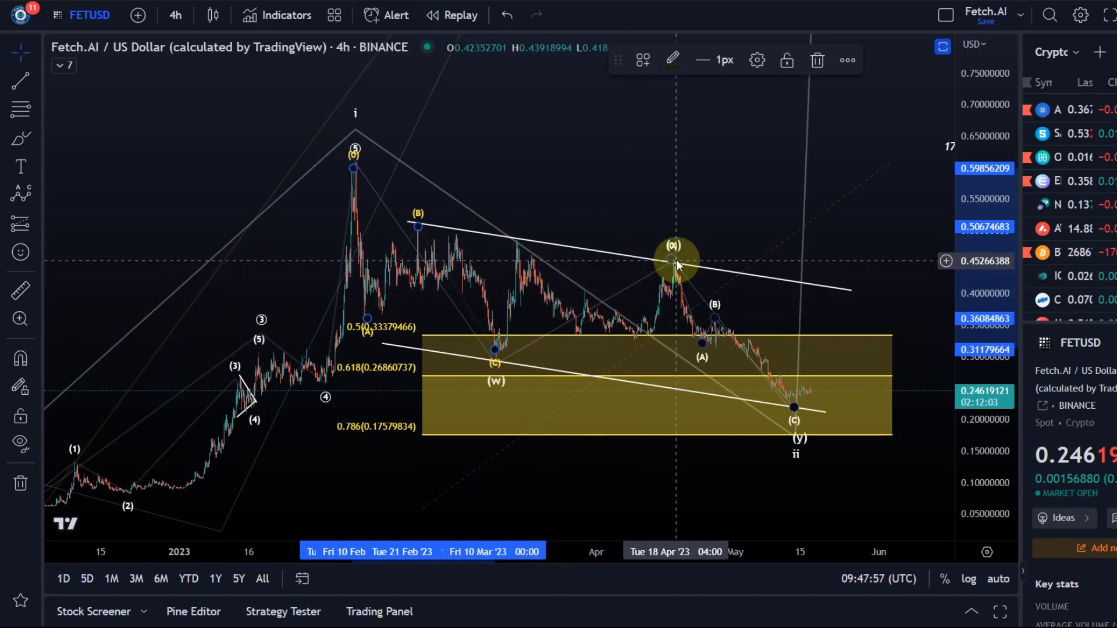
Draw a second Elliott Correction Wave (ABC) from the (w) low to the mid-April high near (x), then align its (C) point at about 0.4458
{"action": "scroll", "coordinate": [606, 342], "scroll_direction": "up", "scroll_amount": 3}
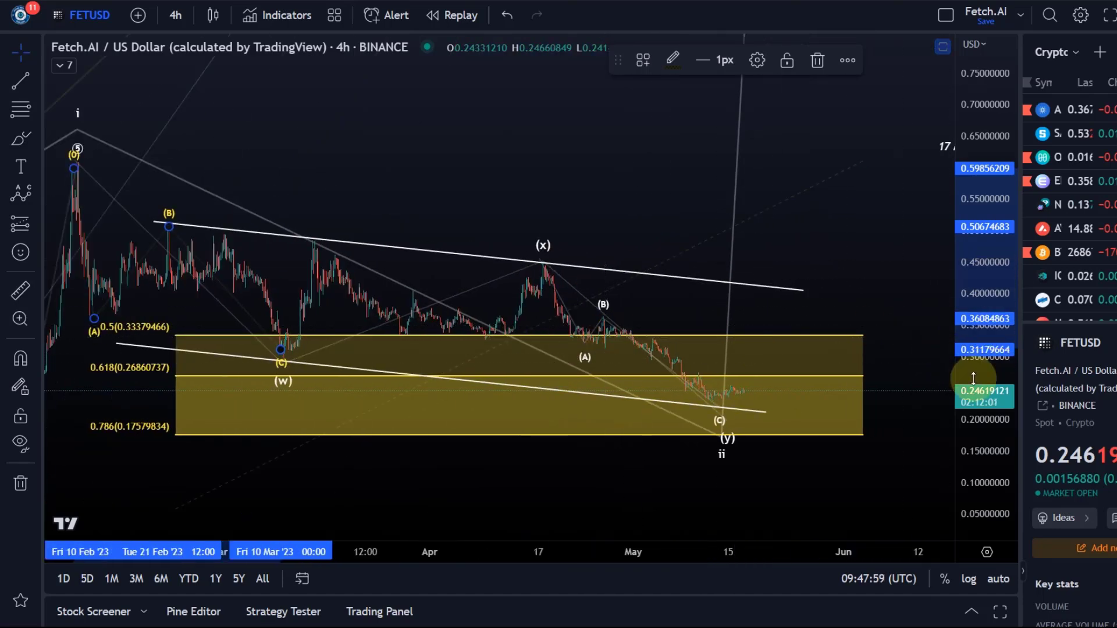
{"action": "left_click_drag", "start_coordinate": [968, 382], "coordinate": [956, 179]}
{"action": "left_click", "coordinate": [20, 192]}
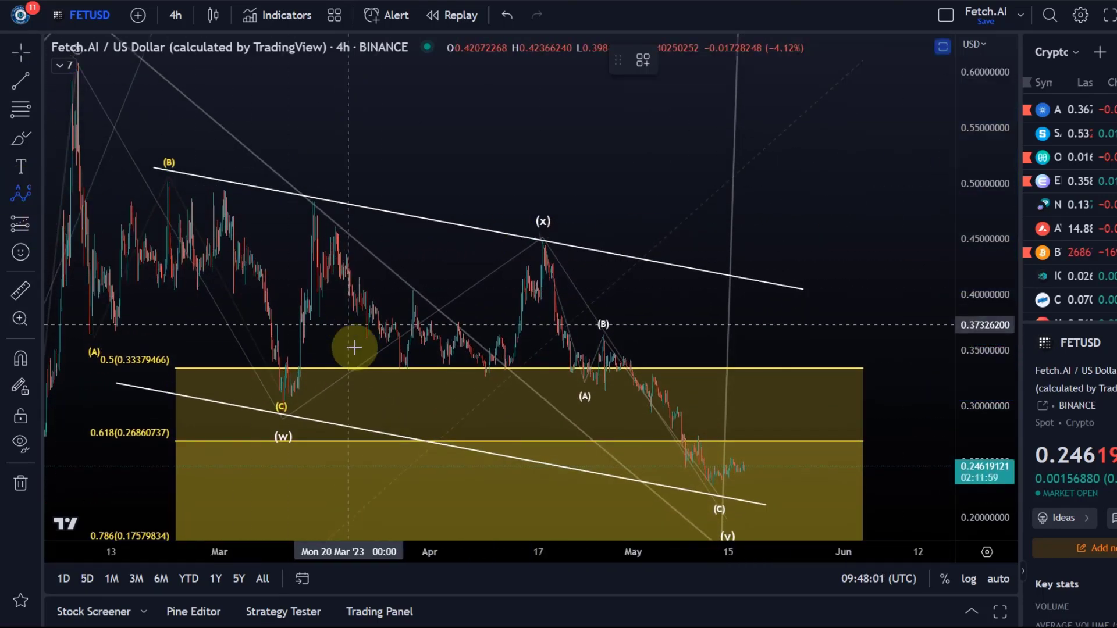
{"action": "left_click", "coordinate": [285, 400]}
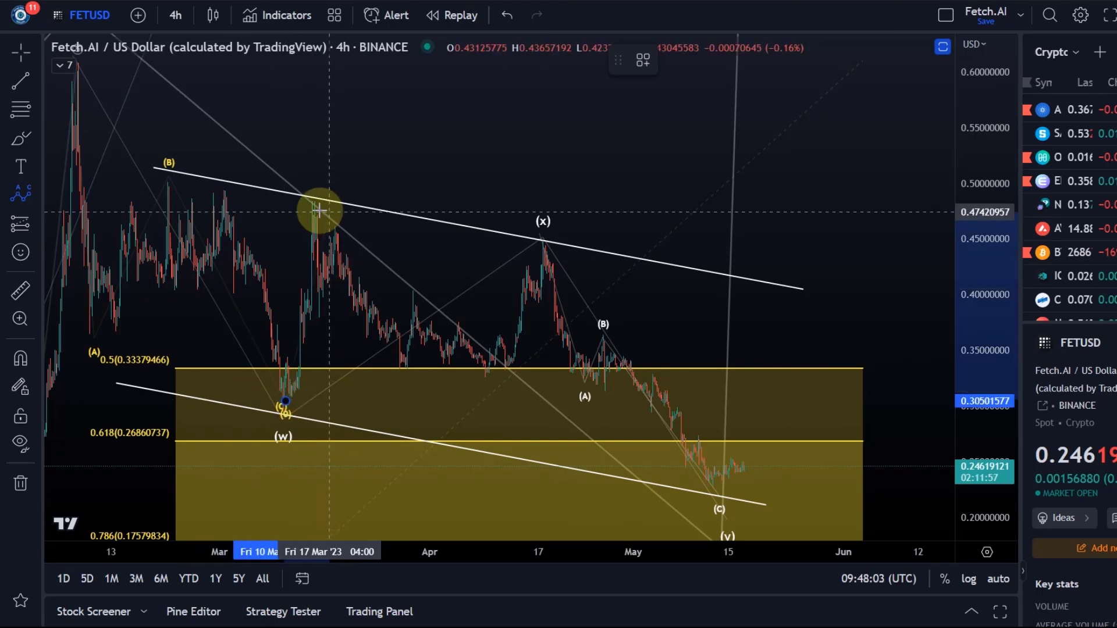
{"action": "left_click", "coordinate": [323, 207]}
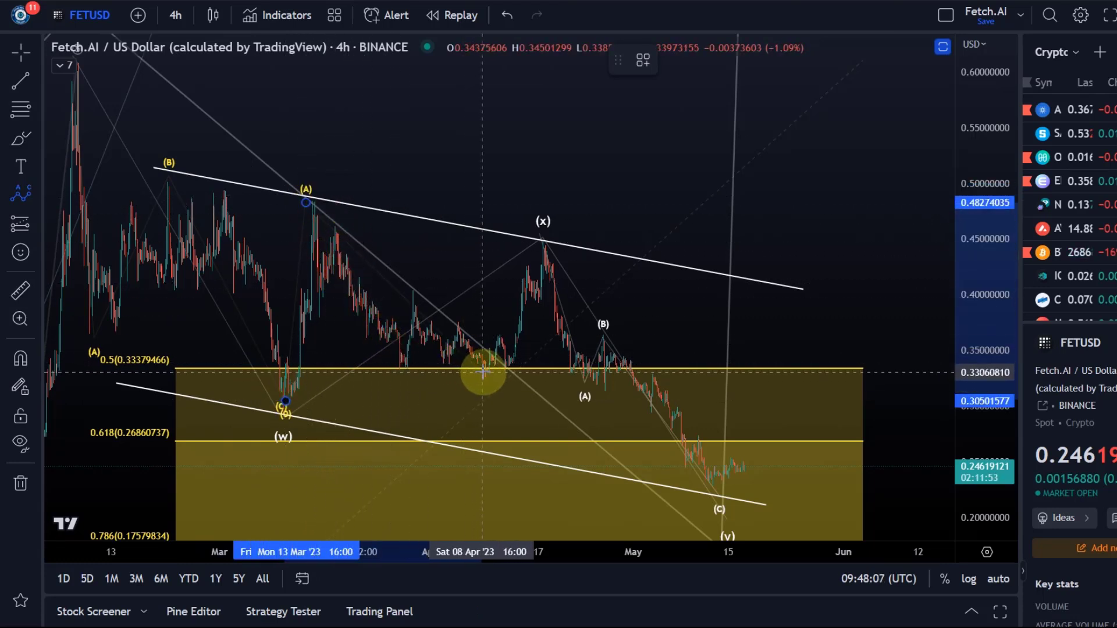
{"action": "left_click", "coordinate": [489, 348]}
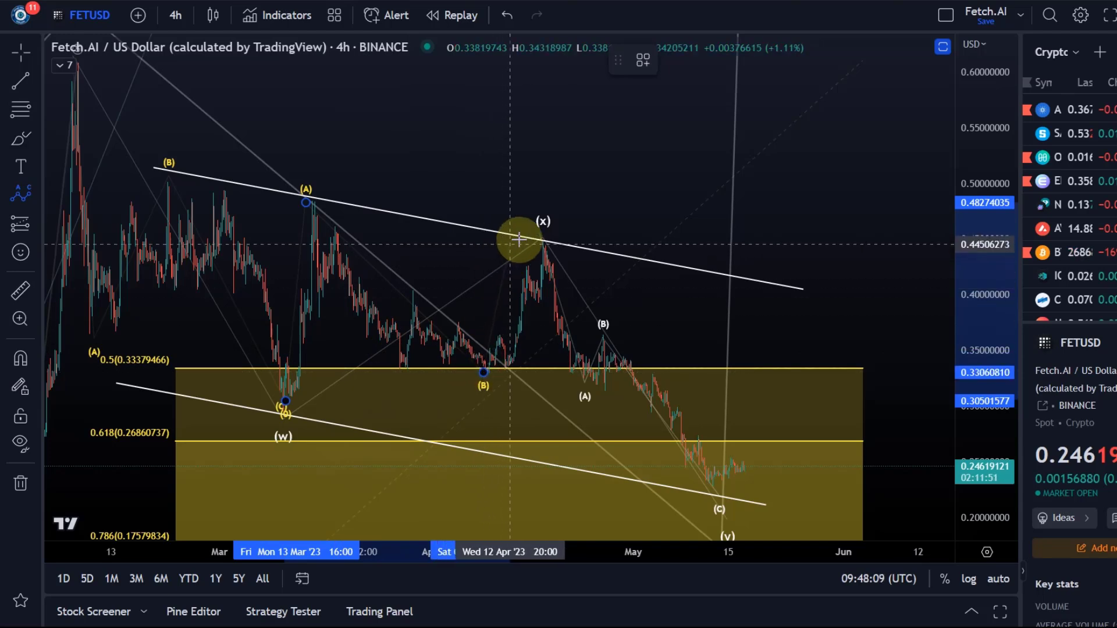
{"action": "left_click", "coordinate": [515, 239]}
{"action": "left_click", "coordinate": [489, 256]}
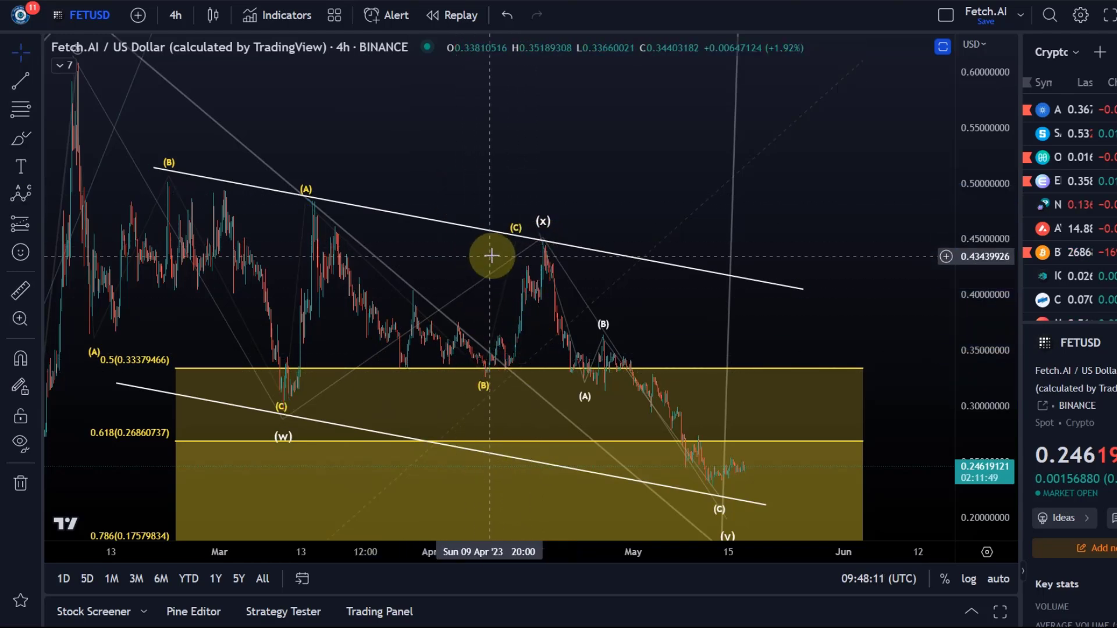
{"action": "mouse_move", "coordinate": [517, 245]}
{"action": "left_mouse_down"}
{"action": "mouse_move", "coordinate": [535, 258]}
{"action": "mouse_move", "coordinate": [521, 244]}
{"action": "left_mouse_up"}
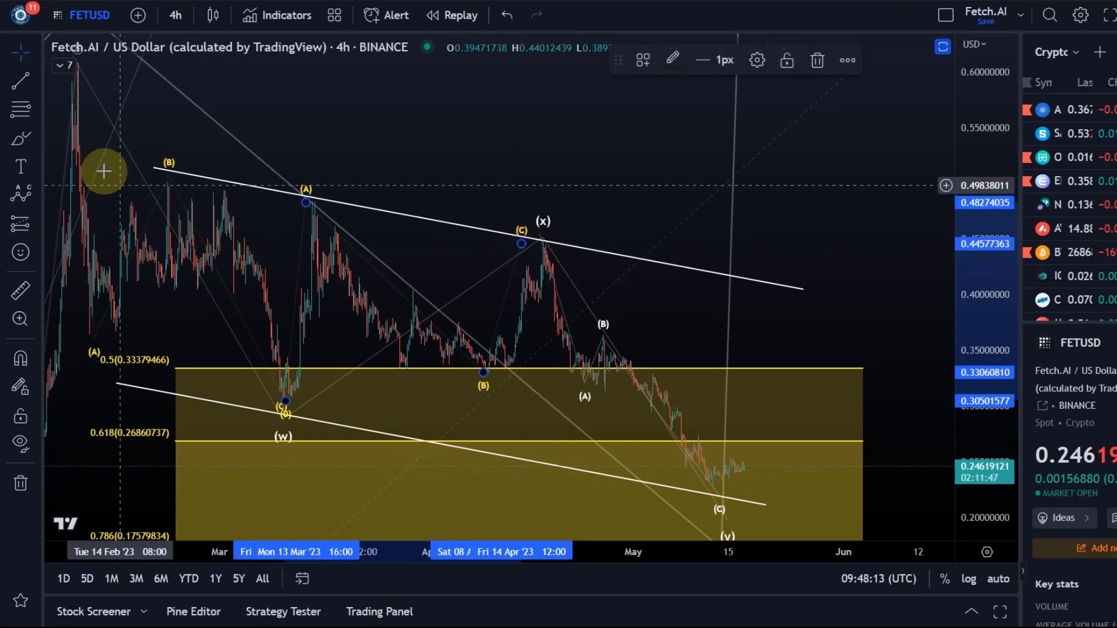
Project a Fibonacci extension from the (w) low to the yellow (A) high and (B) low to check (C), then delete it
{"action": "left_click", "coordinate": [36, 113]}
{"action": "left_click", "coordinate": [109, 68]}
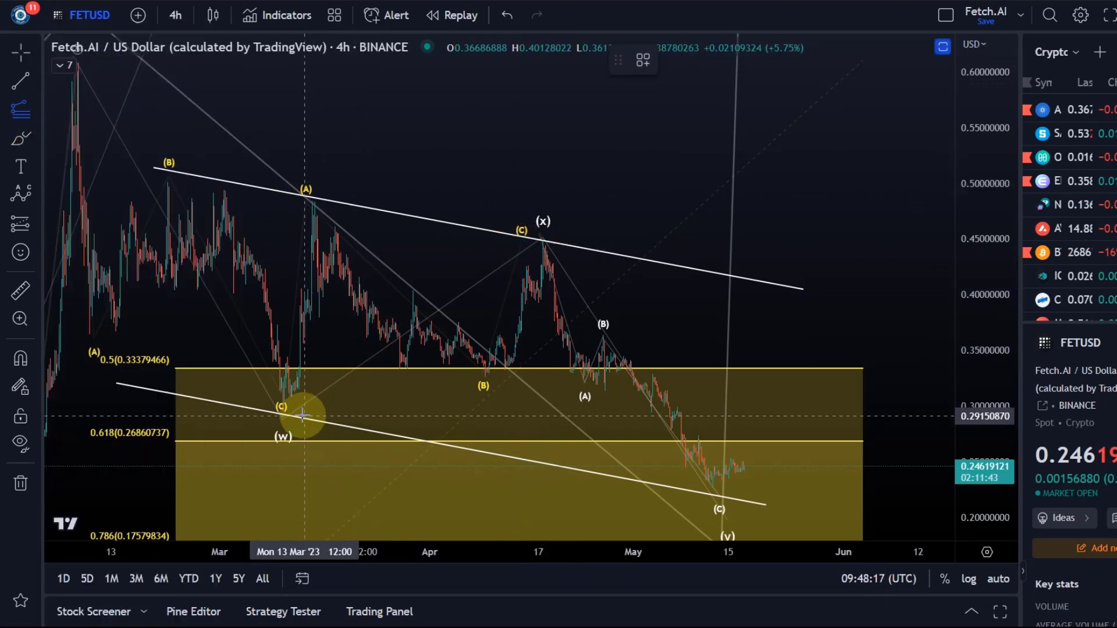
{"action": "left_click", "coordinate": [289, 410]}
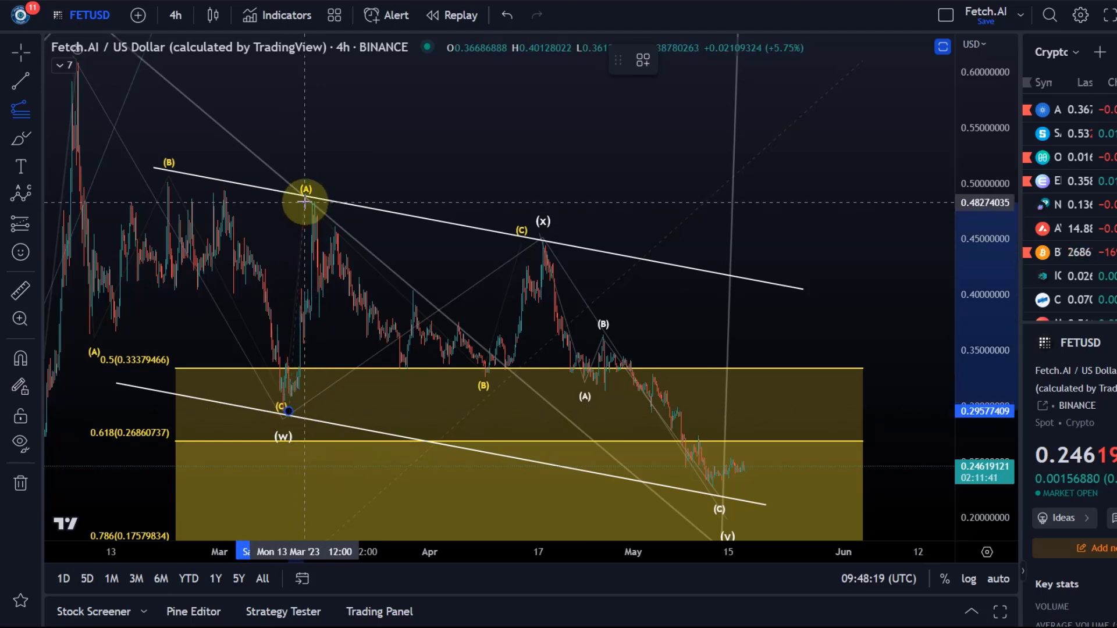
{"action": "left_click", "coordinate": [305, 199]}
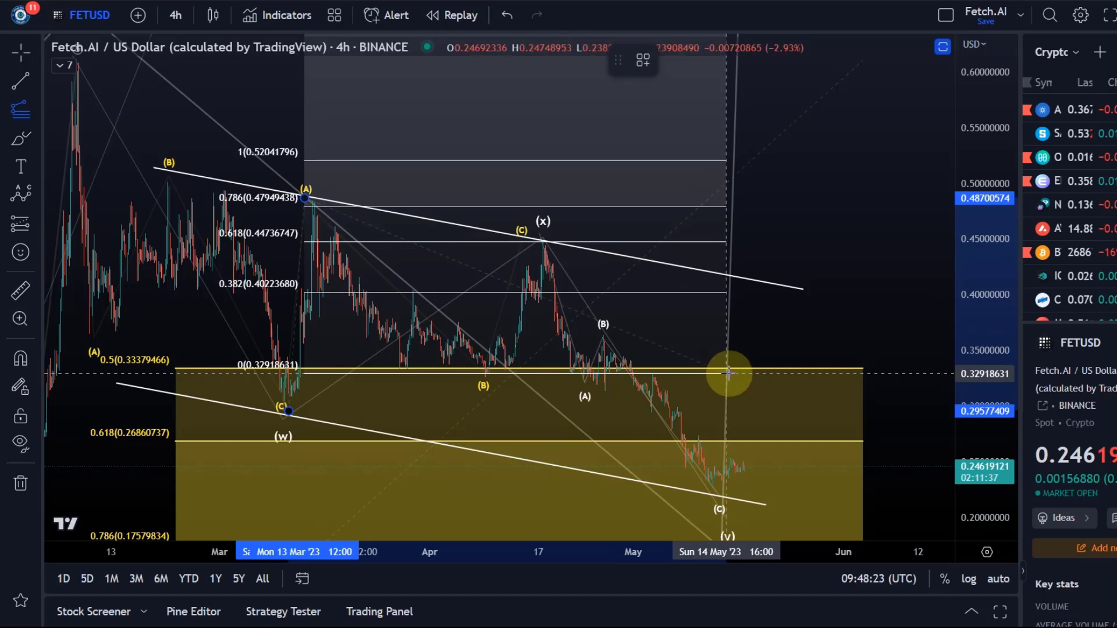
{"action": "left_click", "coordinate": [734, 375]}
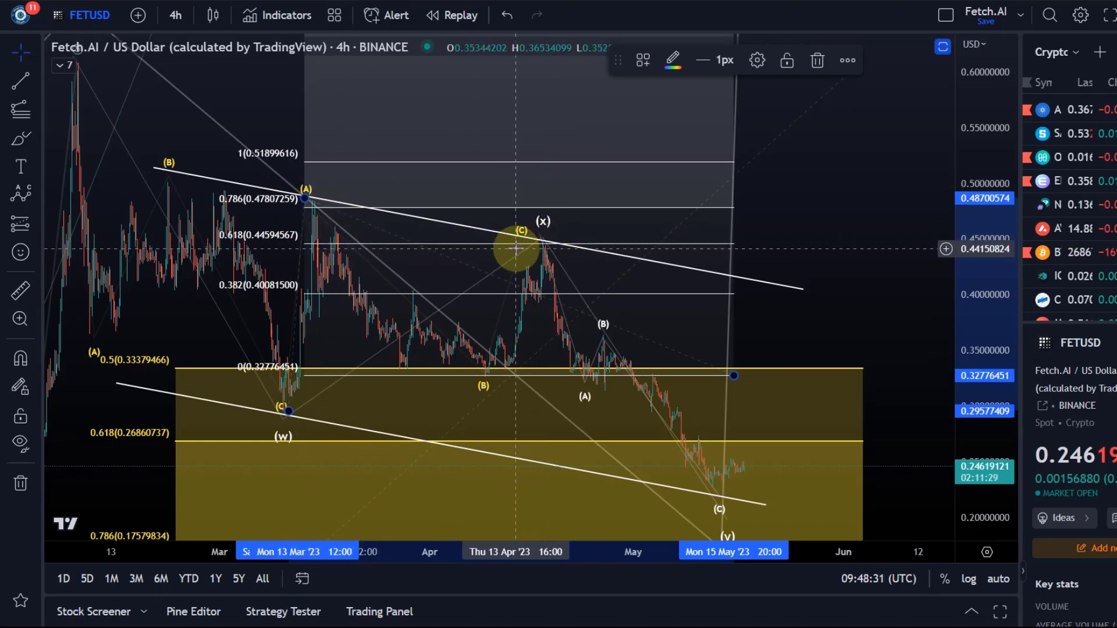
{"action": "key", "text": "Delete"}
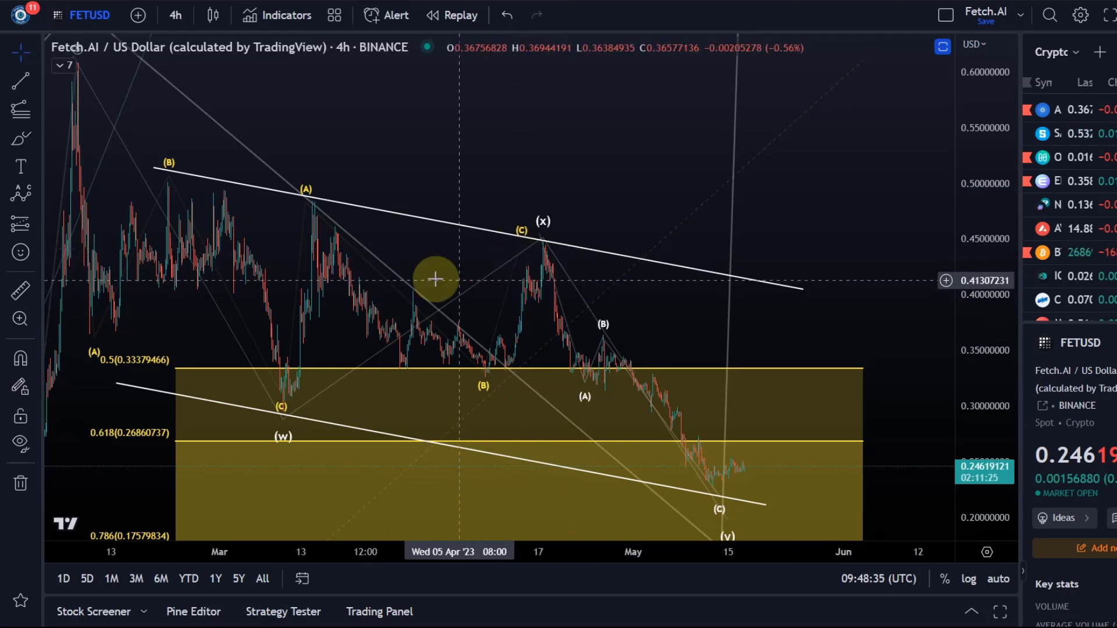
Reposition the (A) and (B) points of the white correction after (x) to the late-April low near 0.32 and high near 0.345
{"action": "left_click_drag", "start_coordinate": [606, 182], "coordinate": [547, 101]}
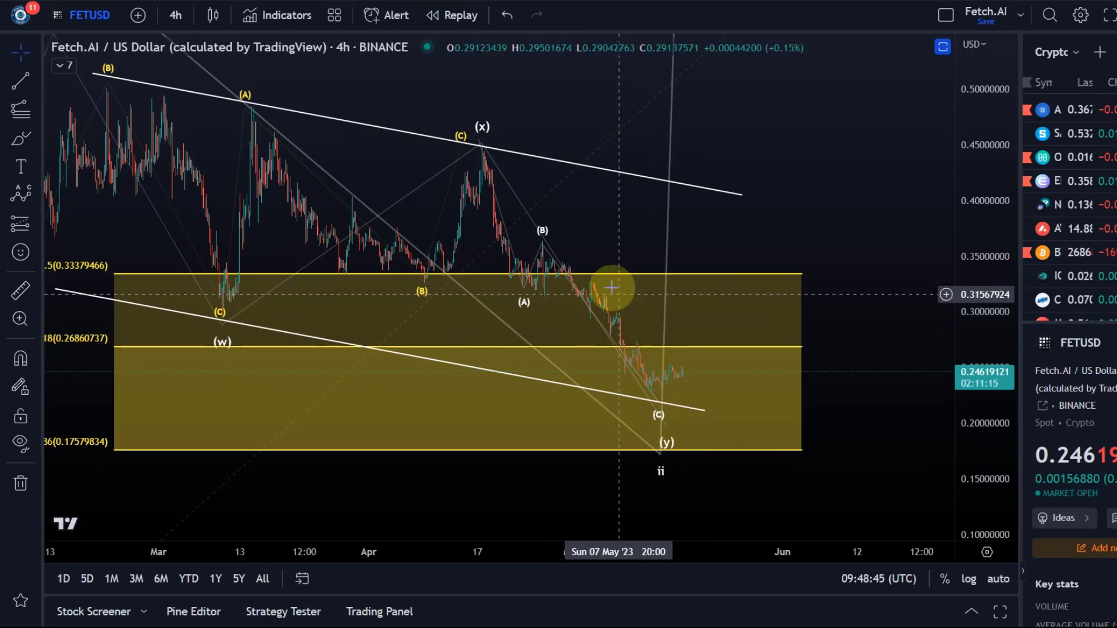
{"action": "scroll", "coordinate": [664, 407], "scroll_direction": "up", "scroll_amount": 5}
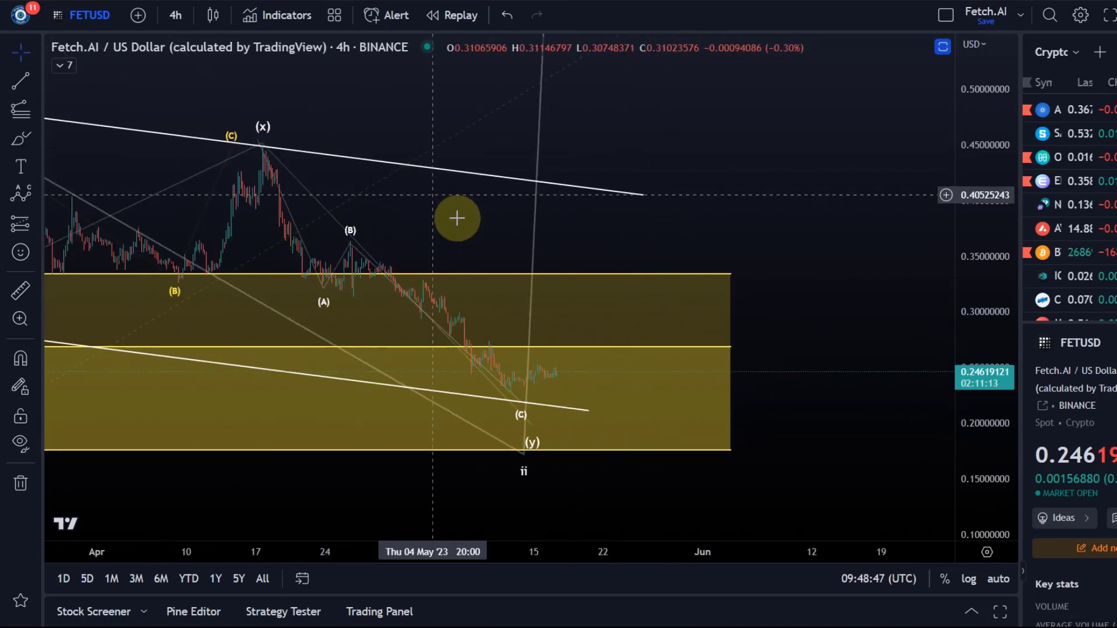
{"action": "left_click_drag", "start_coordinate": [436, 197], "coordinate": [760, 232]}
{"action": "left_click_drag", "start_coordinate": [963, 305], "coordinate": [960, 157]}
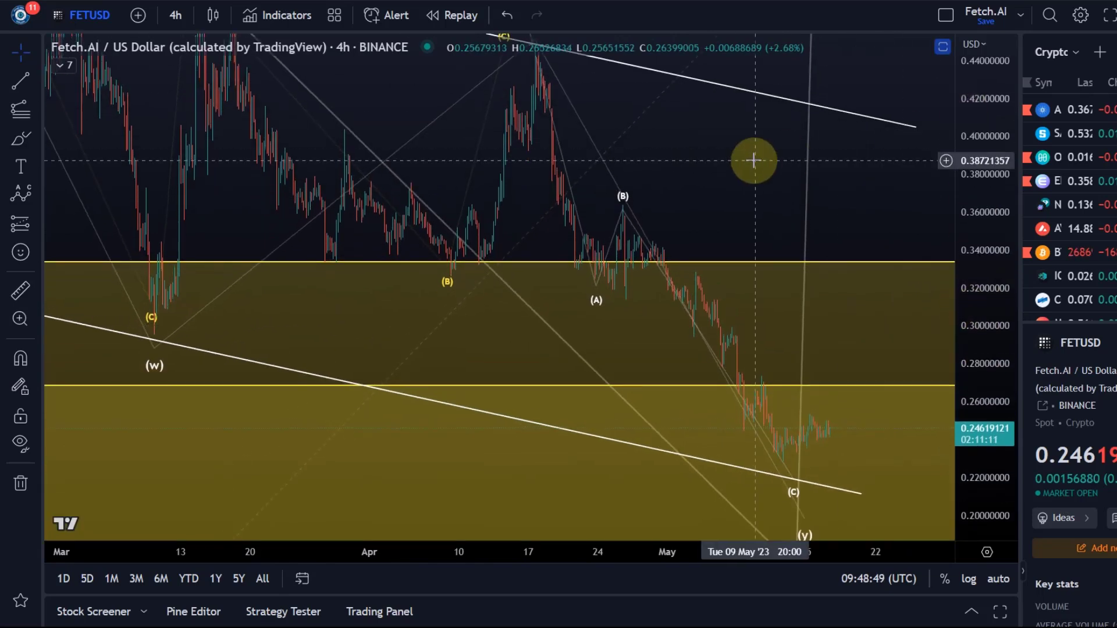
{"action": "mouse_move", "coordinate": [624, 211]}
{"action": "left_mouse_down"}
{"action": "mouse_move", "coordinate": [676, 240]}
{"action": "mouse_move", "coordinate": [678, 250]}
{"action": "mouse_move", "coordinate": [667, 249]}
{"action": "mouse_move", "coordinate": [672, 237]}
{"action": "mouse_move", "coordinate": [706, 249]}
{"action": "mouse_move", "coordinate": [706, 288]}
{"action": "left_mouse_up"}
{"action": "scroll", "coordinate": [661, 238], "scroll_direction": "up", "scroll_amount": 3}
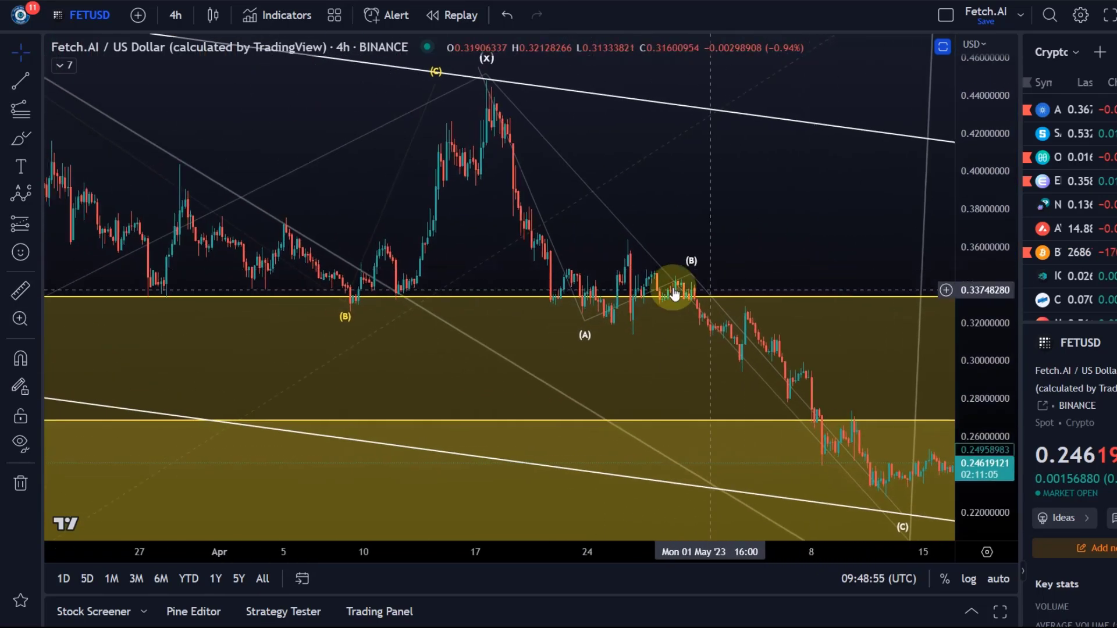
{"action": "left_click_drag", "start_coordinate": [582, 328], "coordinate": [646, 334]}
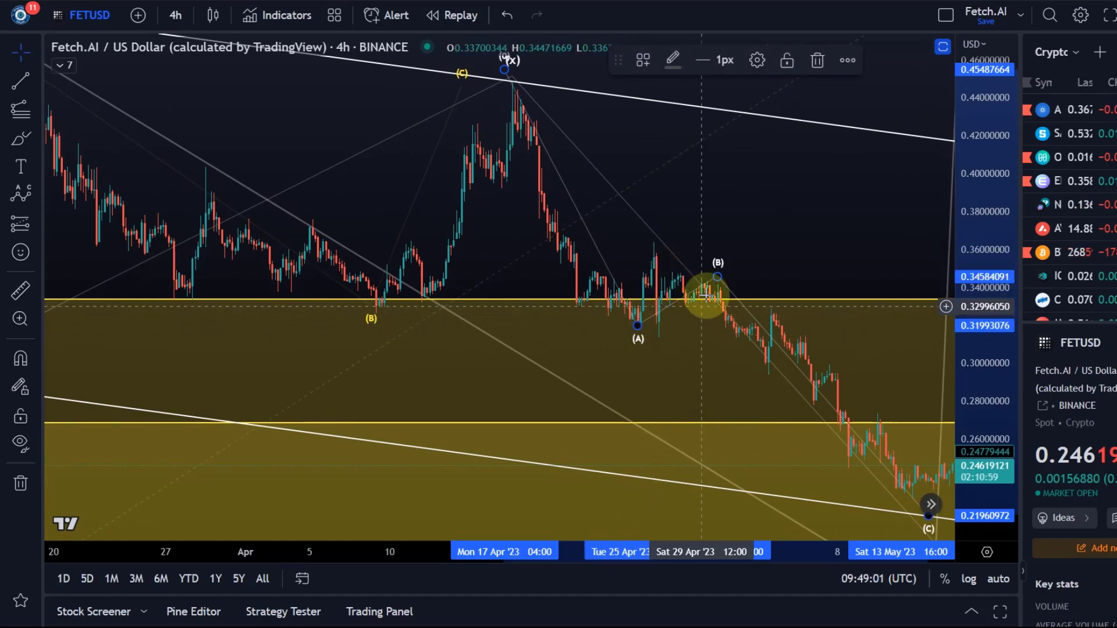
{"action": "left_click_drag", "start_coordinate": [717, 274], "coordinate": [697, 273]}
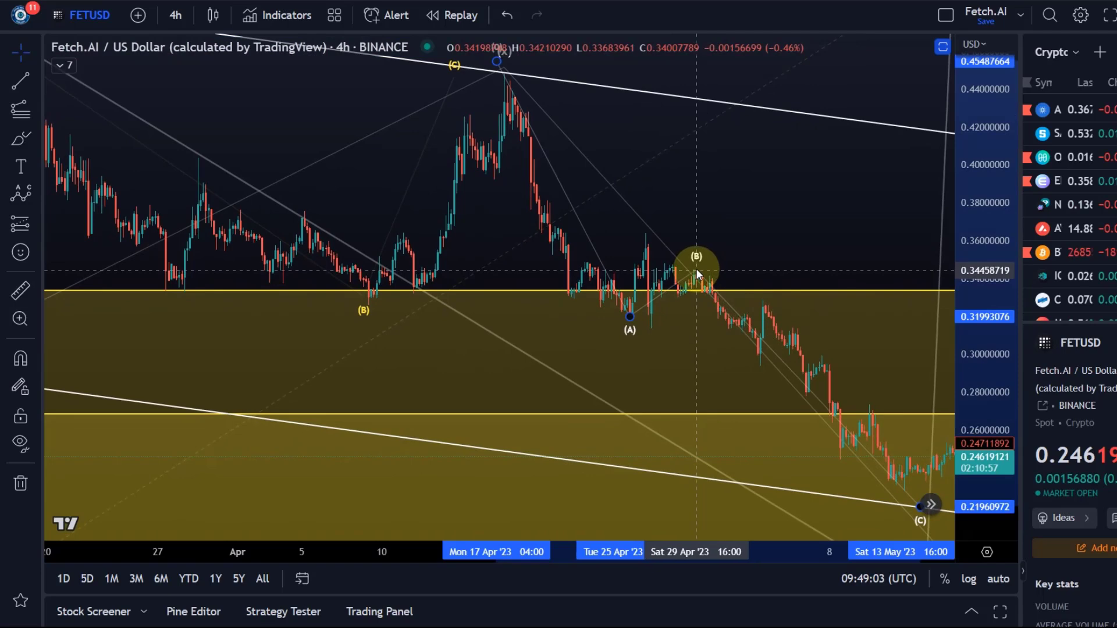
Shift the white (C), (y) and ii wave endpoints slightly forward in time around mid-May
{"action": "scroll", "coordinate": [731, 357], "scroll_direction": "down", "scroll_amount": 2}
{"action": "left_click_drag", "start_coordinate": [732, 392], "coordinate": [469, 359]}
{"action": "scroll", "coordinate": [553, 241], "scroll_direction": "down", "scroll_amount": 2}
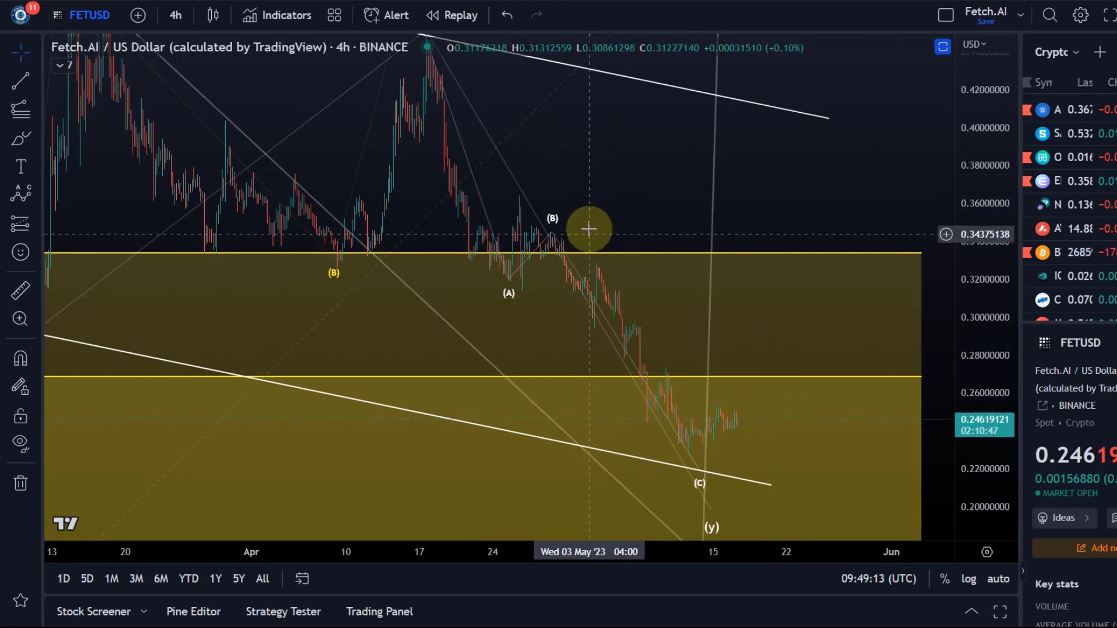
{"action": "left_click_drag", "start_coordinate": [701, 471], "coordinate": [721, 470]}
{"action": "mouse_move", "coordinate": [948, 337]}
{"action": "left_mouse_down"}
{"action": "mouse_move", "coordinate": [966, 388]}
{"action": "mouse_move", "coordinate": [923, 316]}
{"action": "mouse_move", "coordinate": [937, 326]}
{"action": "mouse_move", "coordinate": [865, 337]}
{"action": "mouse_move", "coordinate": [788, 169]}
{"action": "mouse_move", "coordinate": [785, 252]}
{"action": "mouse_move", "coordinate": [963, 211]}
{"action": "mouse_move", "coordinate": [892, 294]}
{"action": "left_mouse_up"}
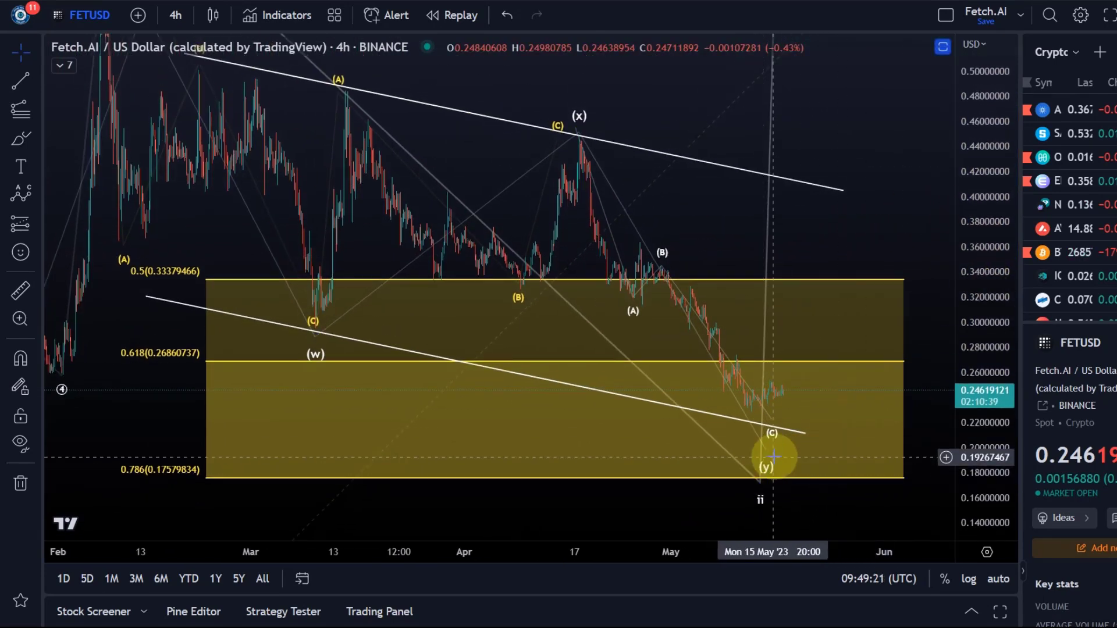
{"action": "mouse_move", "coordinate": [771, 470]}
{"action": "left_mouse_down"}
{"action": "mouse_move", "coordinate": [765, 449]}
{"action": "mouse_move", "coordinate": [787, 476]}
{"action": "left_mouse_up"}
{"action": "left_click", "coordinate": [761, 490]}
{"action": "left_click_drag", "start_coordinate": [700, 220], "coordinate": [732, 251]}
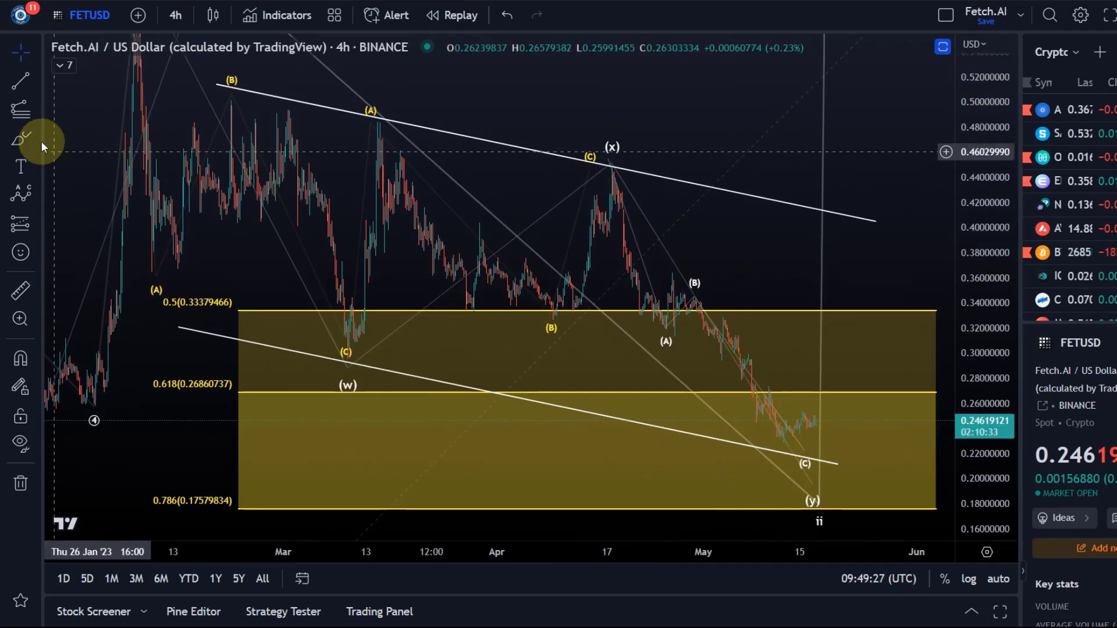
Draw a Fibonacci extension from about 0.449 near (x) to the white (A) low near 0.319, projected from the (B) level near 0.345
{"action": "left_click", "coordinate": [19, 110]}
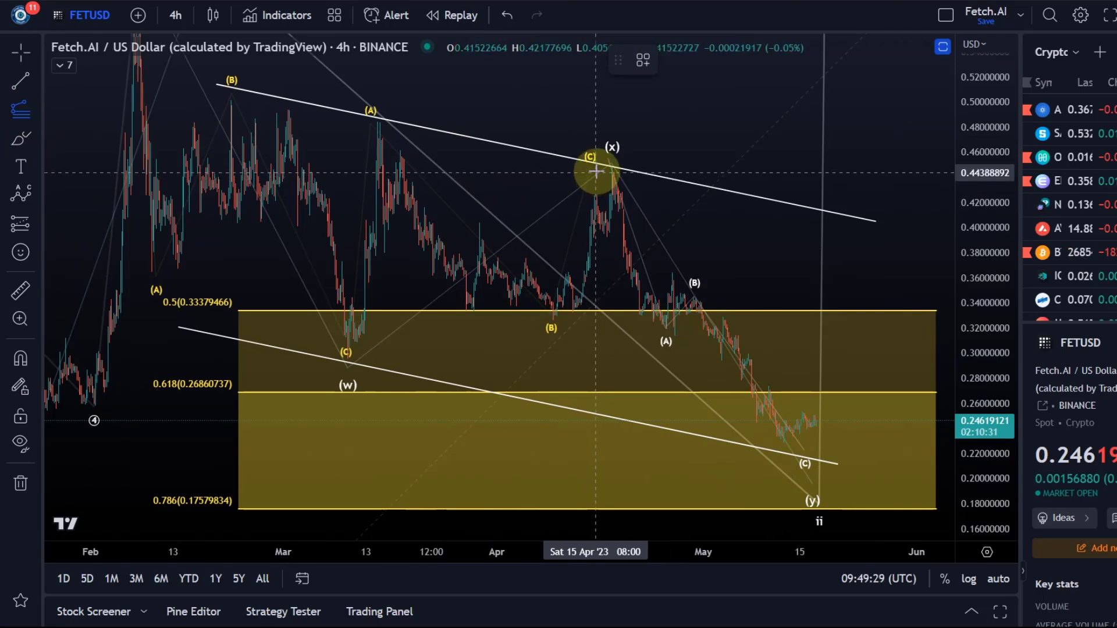
{"action": "mouse_move", "coordinate": [595, 166]}
{"action": "left_mouse_down"}
{"action": "mouse_move", "coordinate": [665, 312]}
{"action": "mouse_move", "coordinate": [655, 334]}
{"action": "left_mouse_up"}
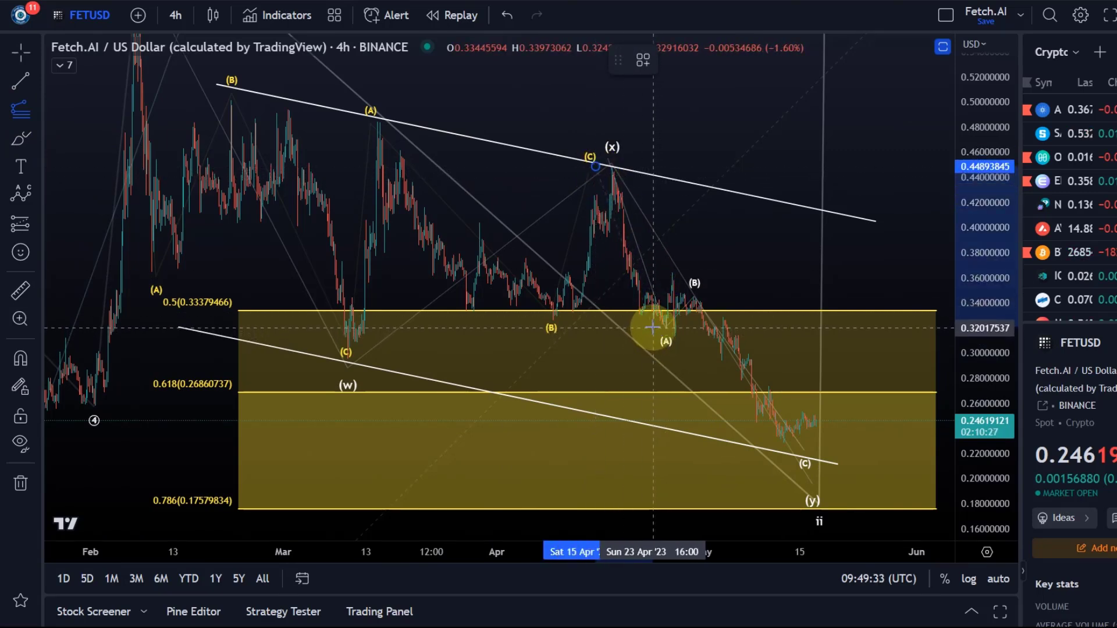
{"action": "left_click", "coordinate": [657, 328]}
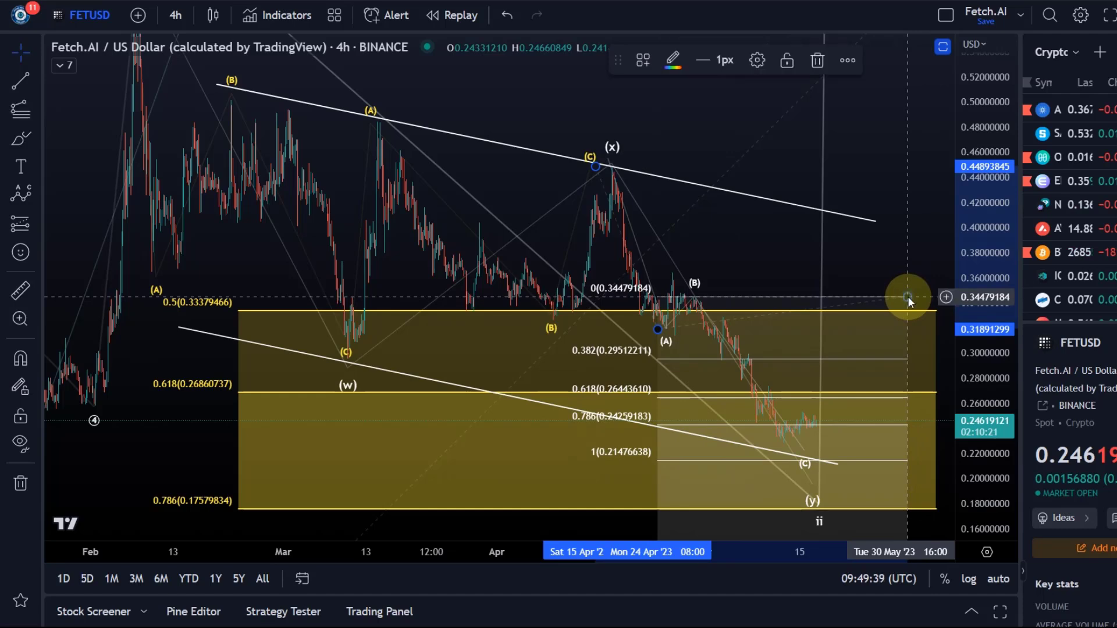
{"action": "left_click", "coordinate": [907, 297]}
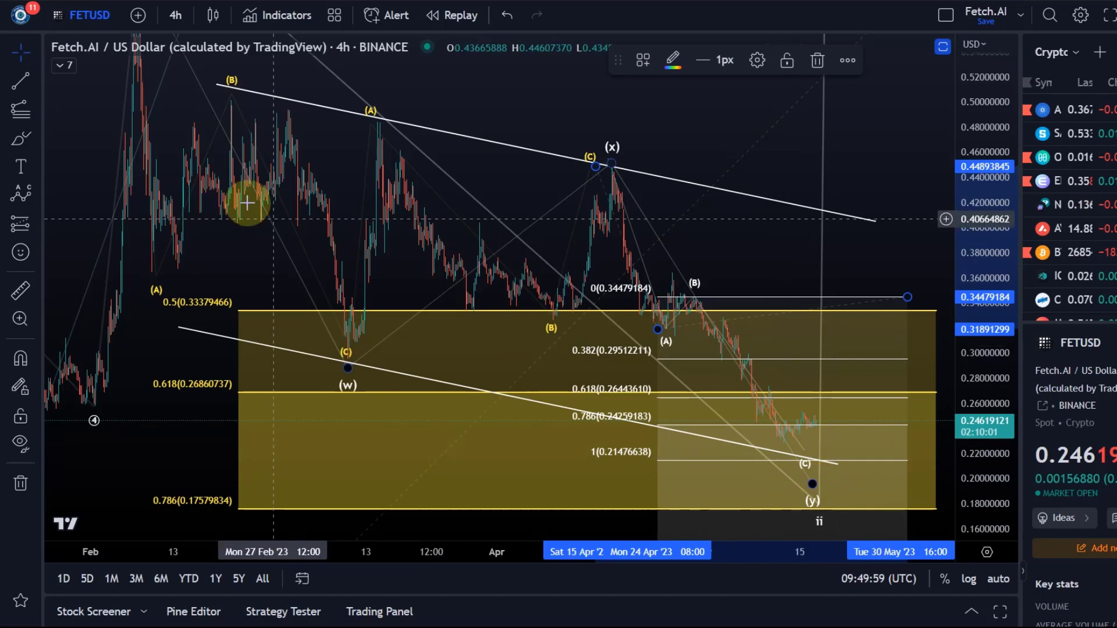
Brush a projected path from the current price down to about 0.215 and up to about 0.39, then undo it
{"action": "left_click", "coordinate": [31, 145]}
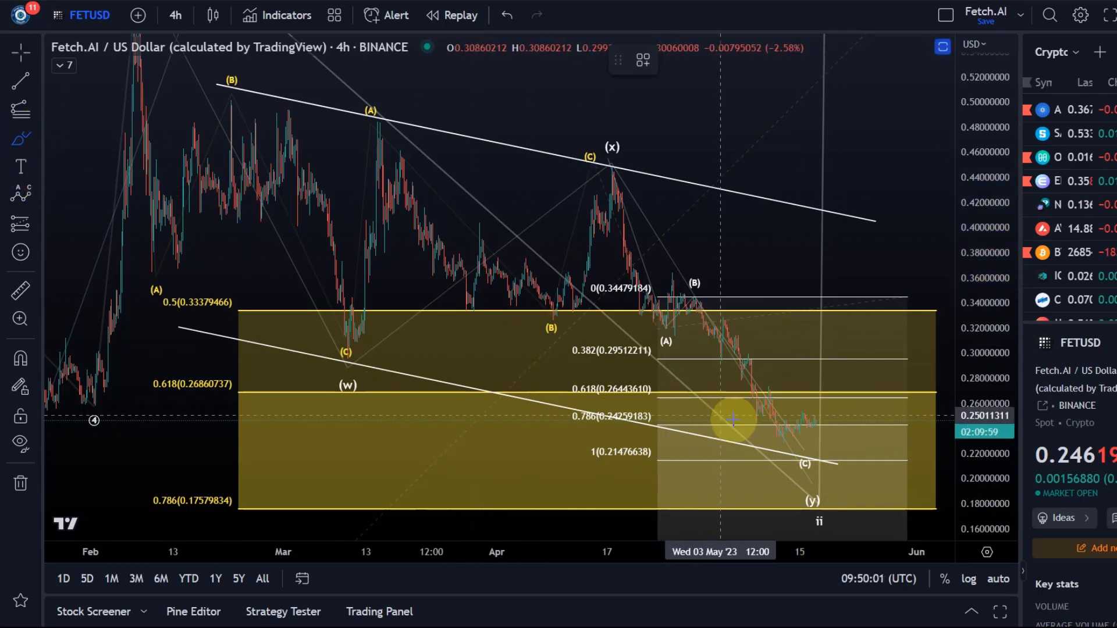
{"action": "left_click", "coordinate": [814, 419]}
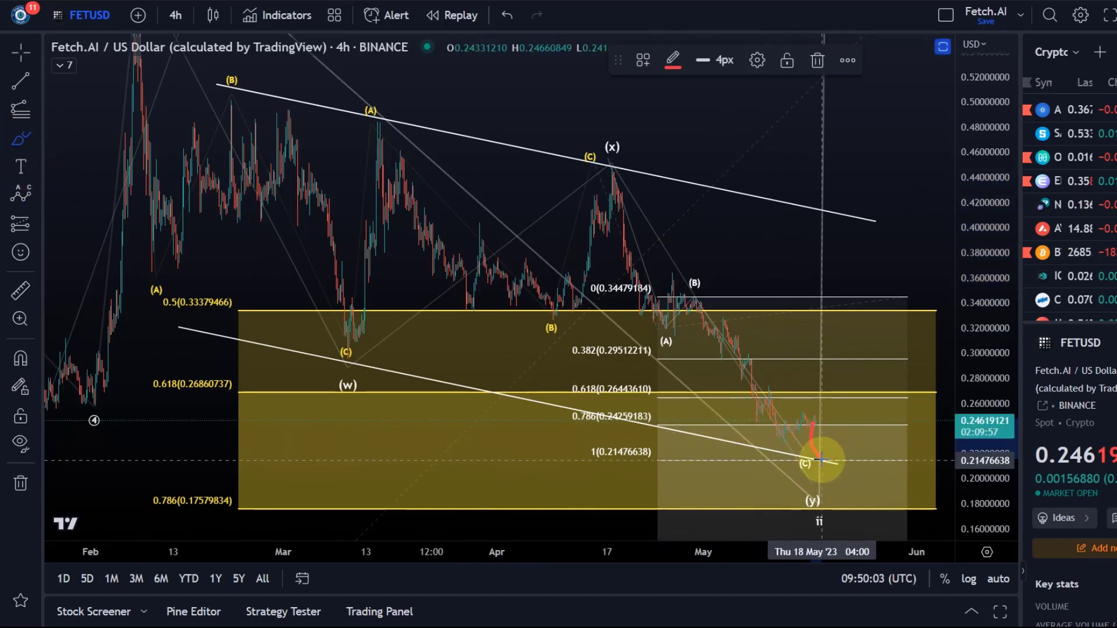
{"action": "left_click_drag", "start_coordinate": [831, 449], "coordinate": [896, 238]}
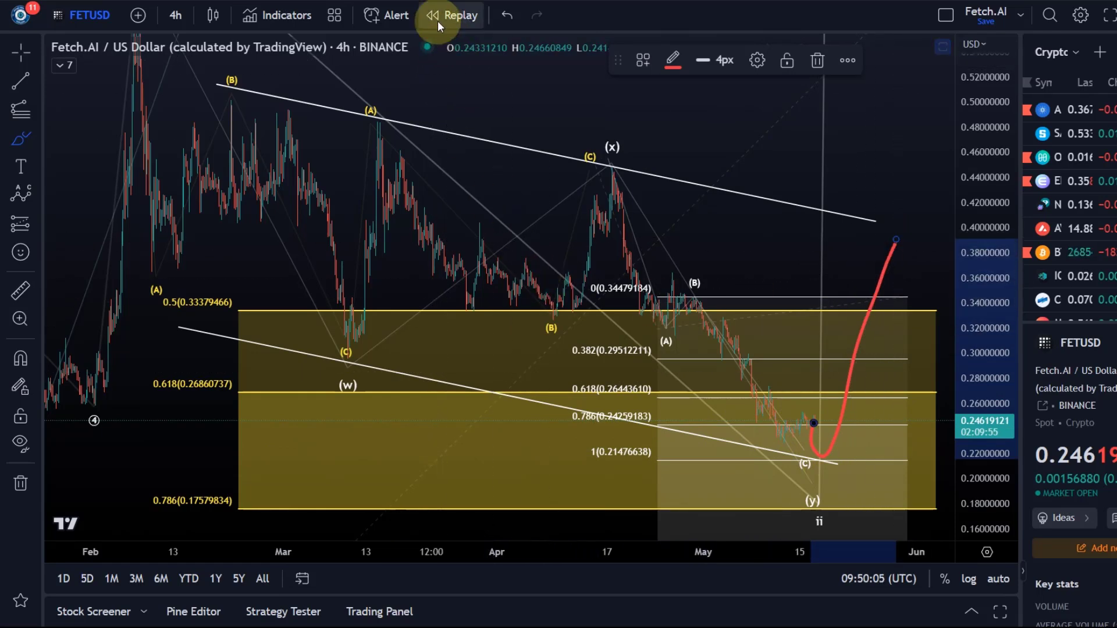
{"action": "left_click", "coordinate": [508, 15]}
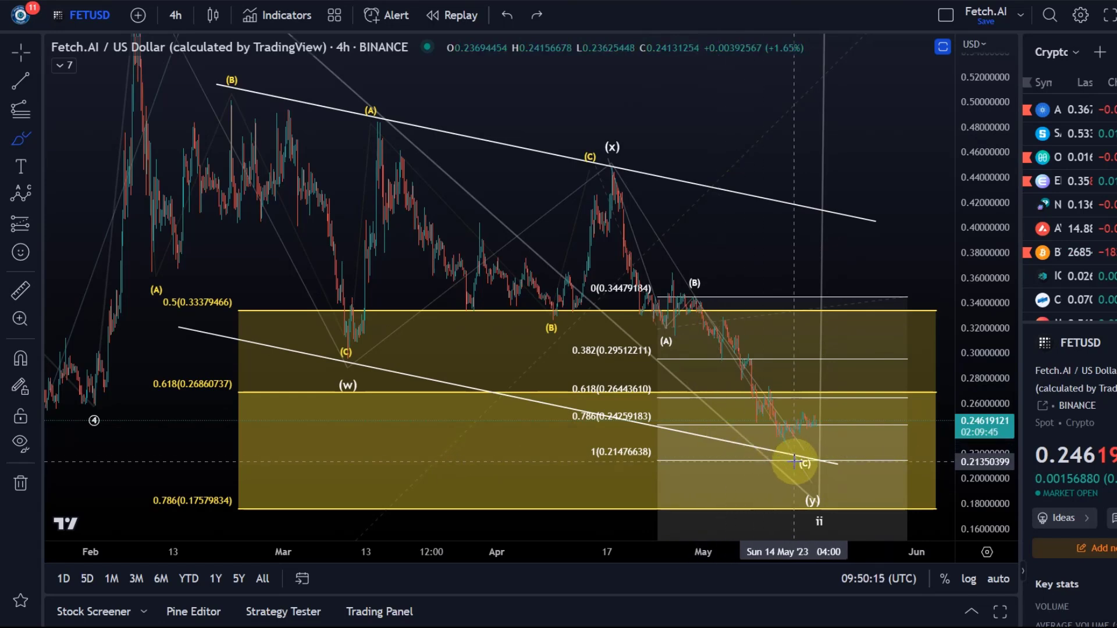
Delete the white Fibonacci extension projected from the white (B) level
{"action": "left_click", "coordinate": [876, 429]}
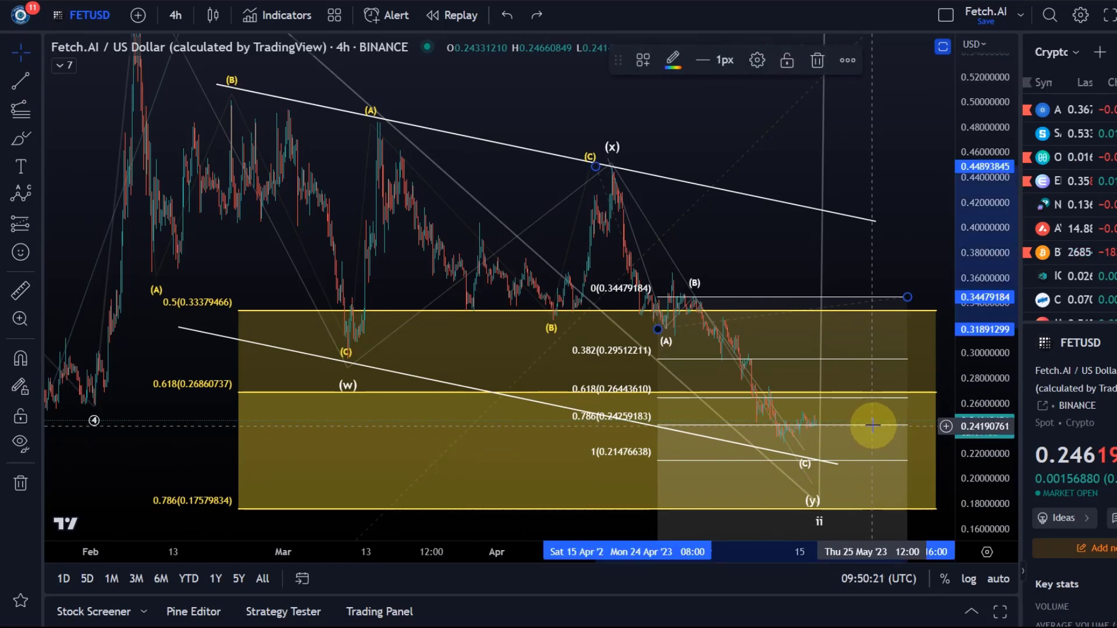
{"action": "key", "text": "Delete"}
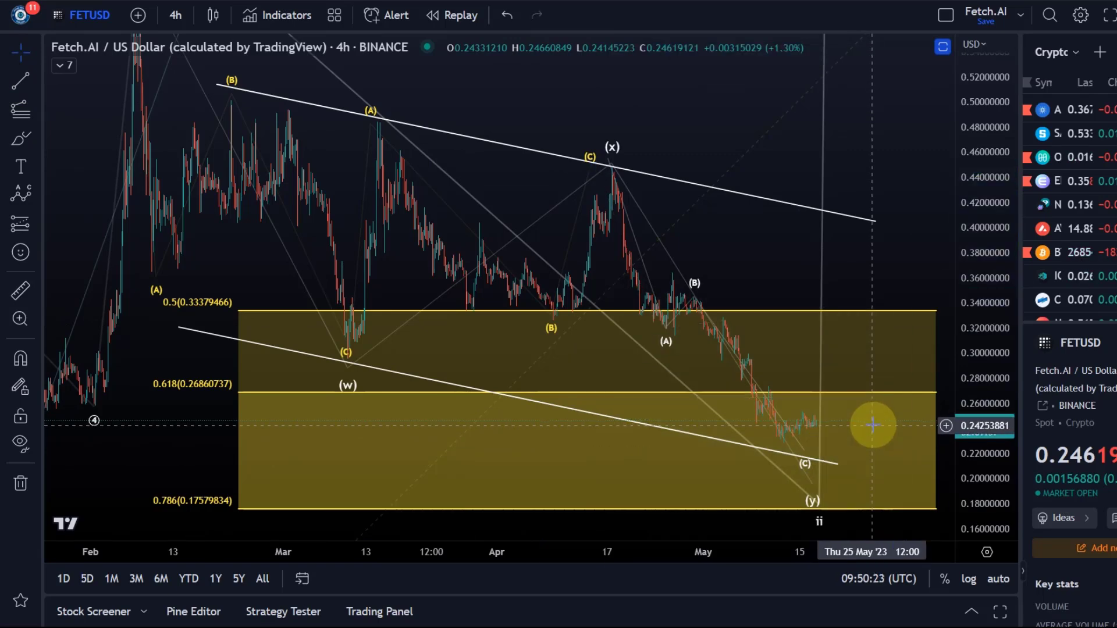
Draw a Fibonacci extension from the circled 5 high near 0.612 to the (w) low near 0.292, projected from the (x) level near 0.448
{"action": "scroll", "coordinate": [755, 320], "scroll_direction": "down", "scroll_amount": 3}
{"action": "left_click_drag", "start_coordinate": [968, 199], "coordinate": [619, 391]}
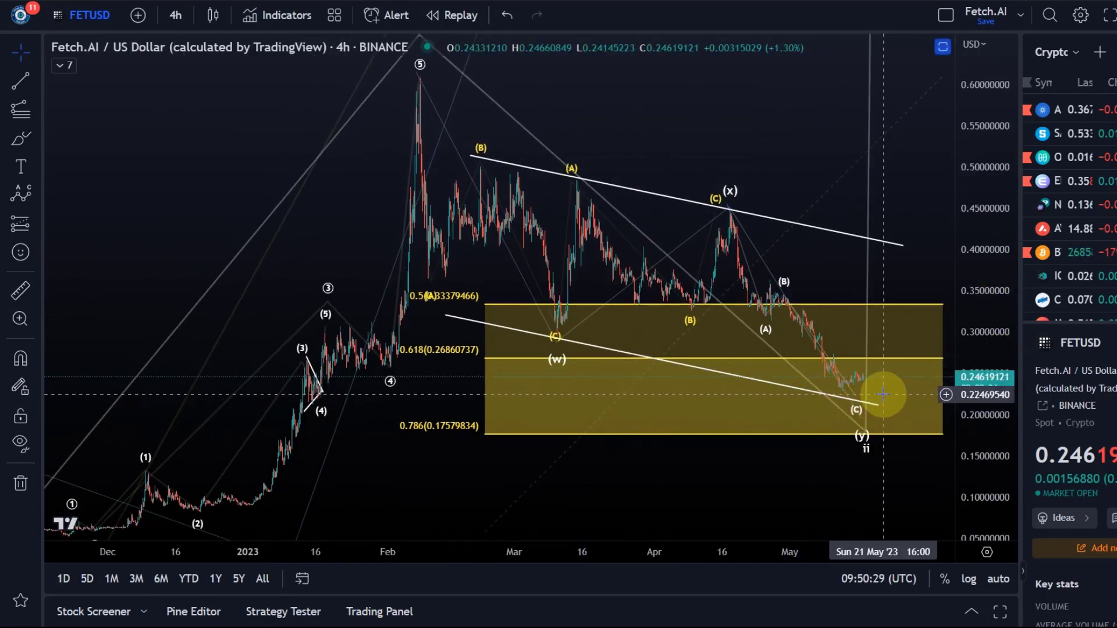
{"action": "left_click_drag", "start_coordinate": [940, 220], "coordinate": [929, 324]}
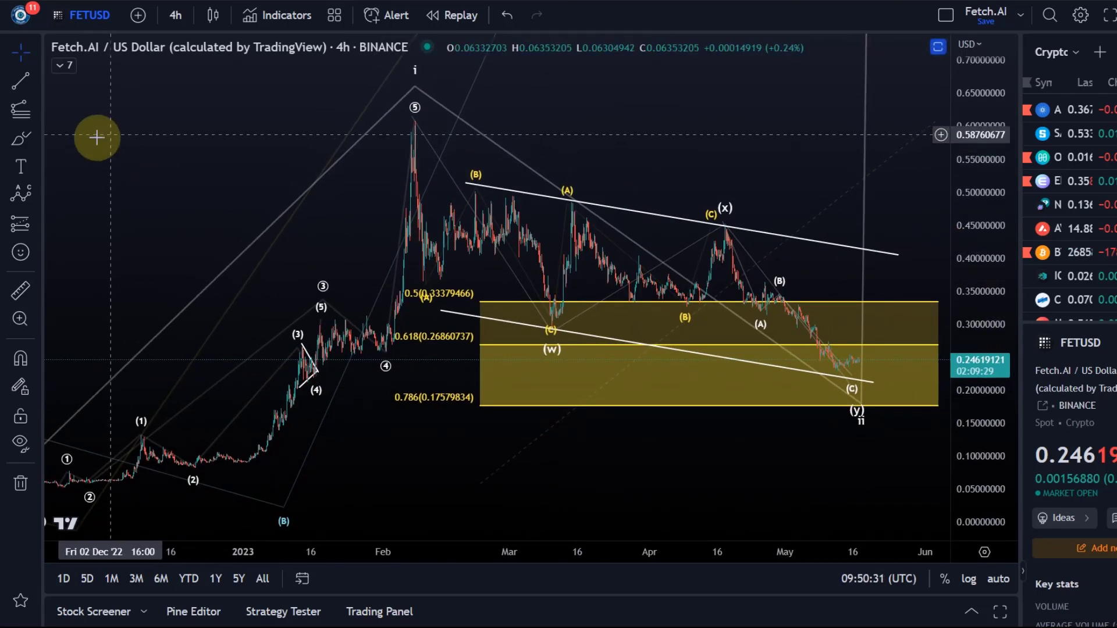
{"action": "left_click", "coordinate": [20, 109]}
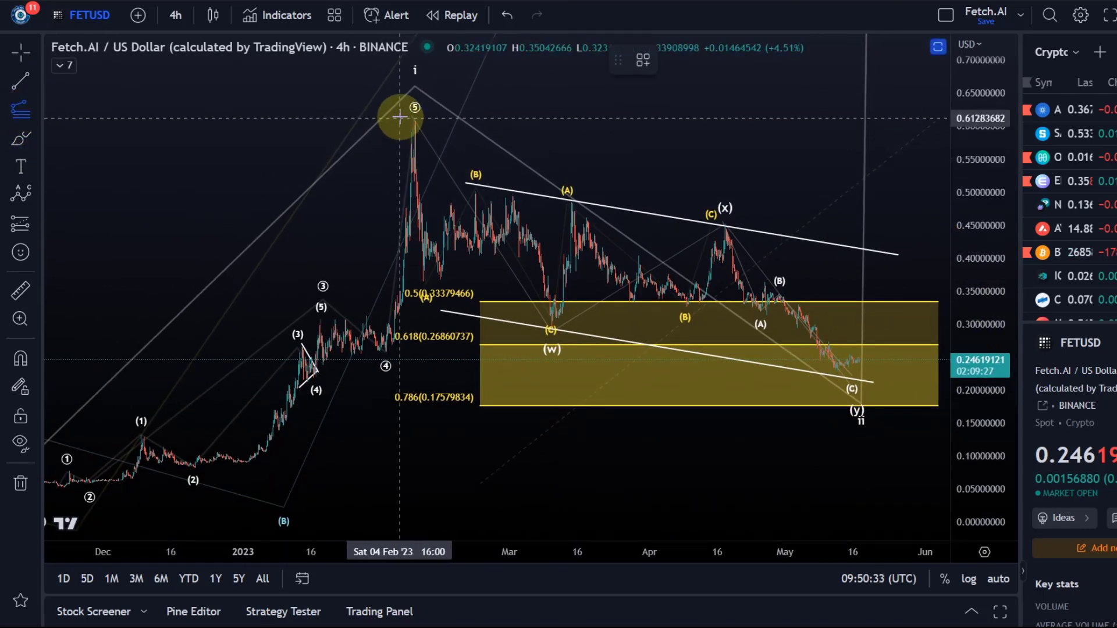
{"action": "mouse_move", "coordinate": [401, 120]}
{"action": "left_mouse_down"}
{"action": "mouse_move", "coordinate": [538, 282]}
{"action": "mouse_move", "coordinate": [534, 329]}
{"action": "left_mouse_up"}
{"action": "left_click_drag", "start_coordinate": [902, 217], "coordinate": [913, 228]}
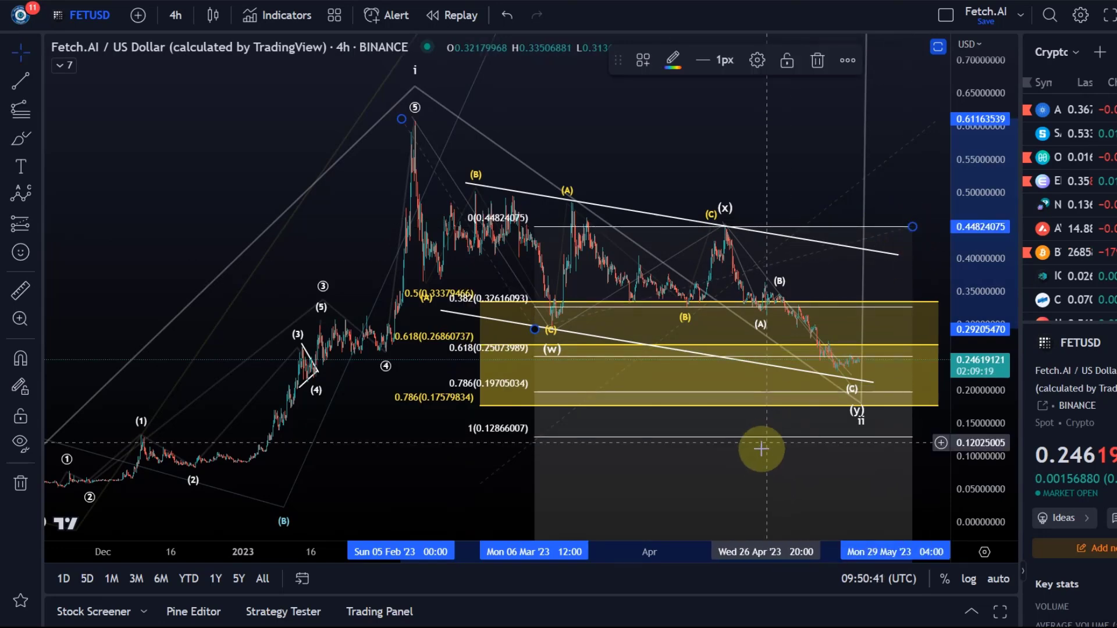
Examine the extension's 0.786 and 1 levels against the yellow retracement zone, then delete the extension
{"action": "left_click_drag", "start_coordinate": [761, 449], "coordinate": [761, 481]}
{"action": "left_click_drag", "start_coordinate": [972, 393], "coordinate": [698, 424]}
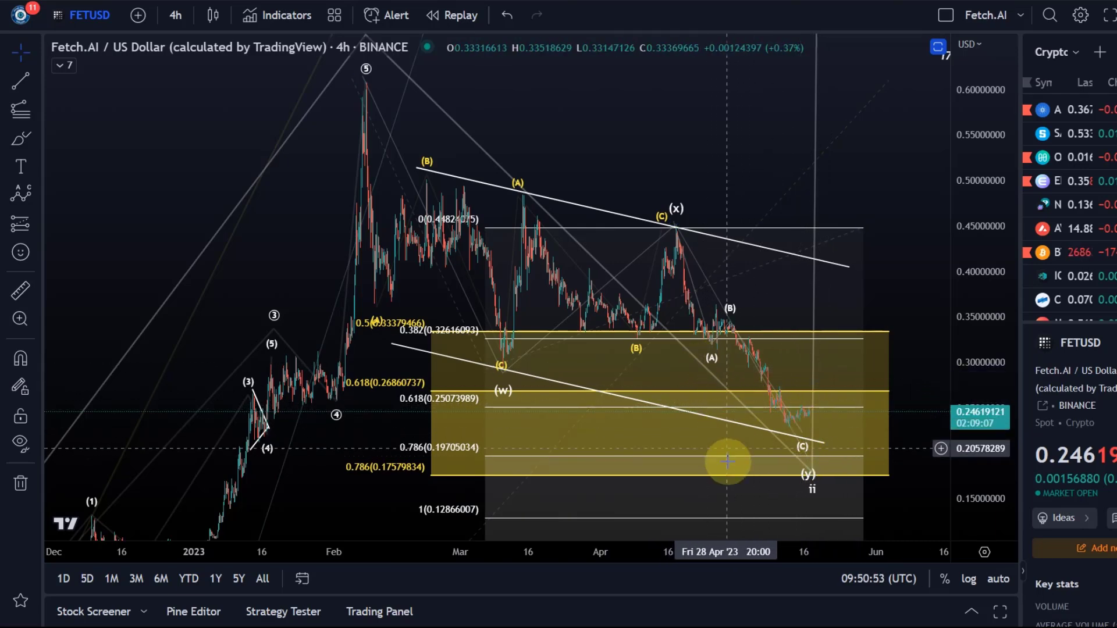
{"action": "mouse_move", "coordinate": [499, 521]}
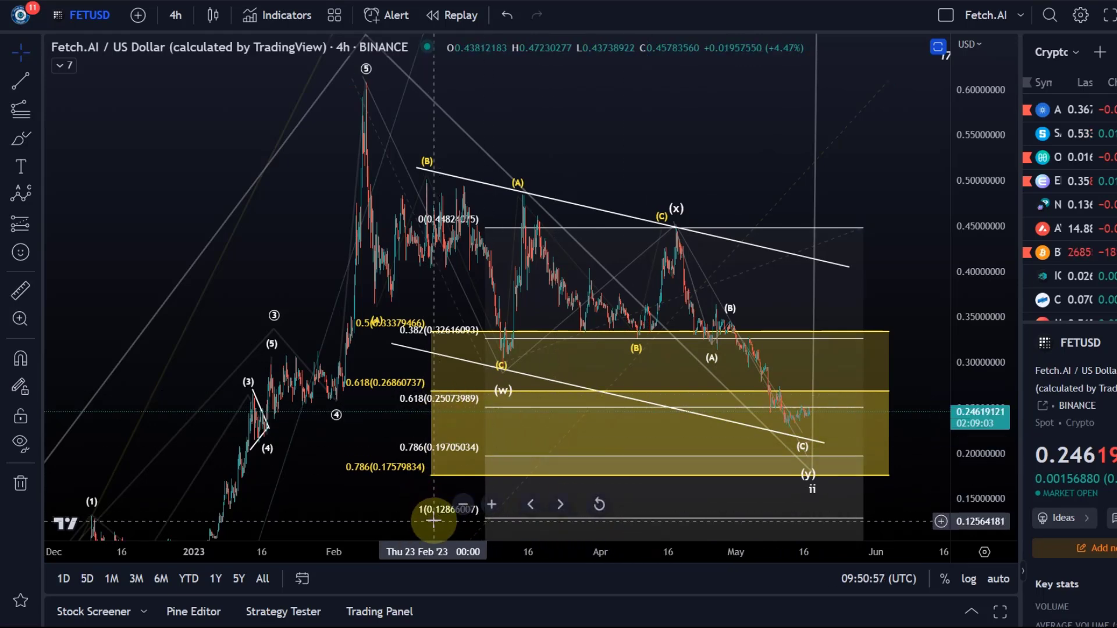
{"action": "left_click_drag", "start_coordinate": [399, 492], "coordinate": [383, 410]}
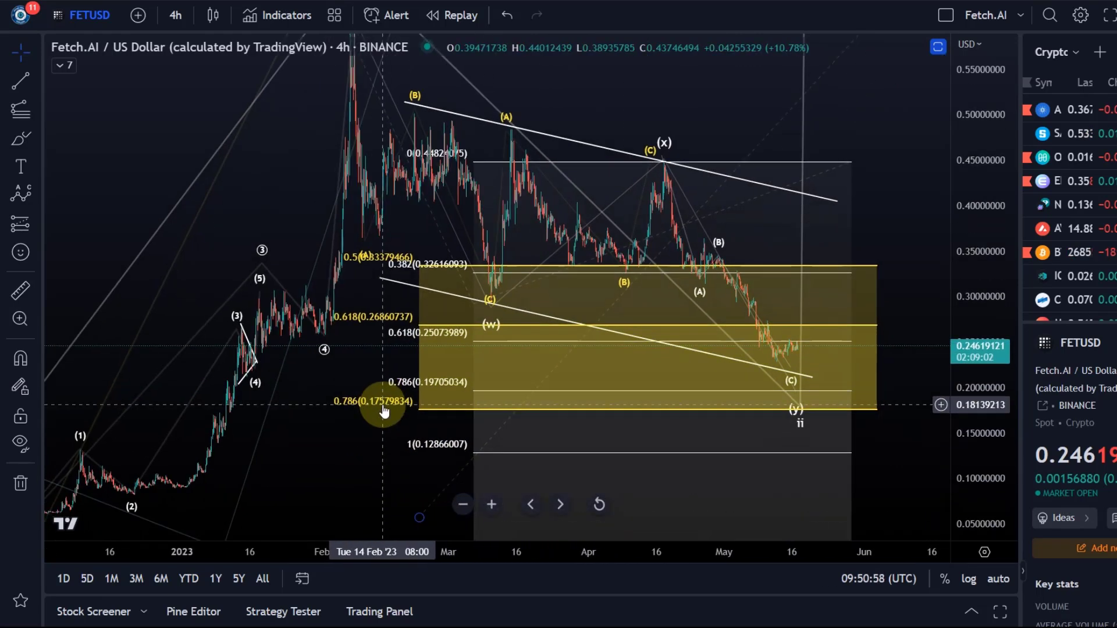
{"action": "left_click", "coordinate": [509, 455]}
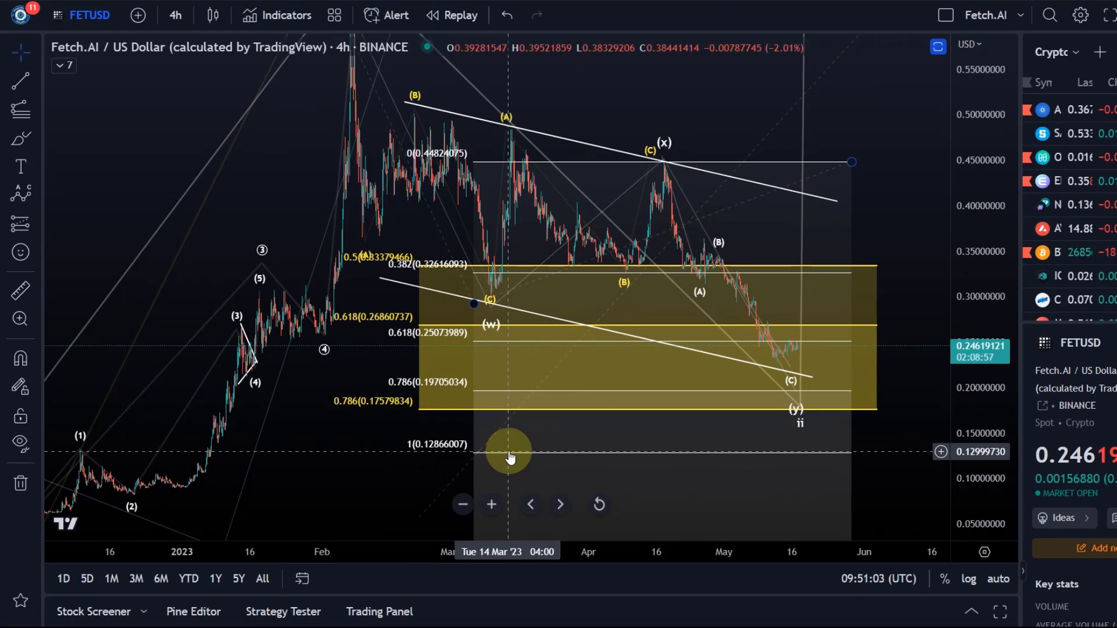
{"action": "mouse_move", "coordinate": [510, 457]}
{"action": "left_mouse_down"}
{"action": "mouse_move", "coordinate": [454, 397]}
{"action": "mouse_move", "coordinate": [386, 393]}
{"action": "mouse_move", "coordinate": [379, 407]}
{"action": "mouse_move", "coordinate": [561, 379]}
{"action": "mouse_move", "coordinate": [743, 401]}
{"action": "mouse_move", "coordinate": [850, 294]}
{"action": "mouse_move", "coordinate": [841, 368]}
{"action": "mouse_move", "coordinate": [802, 450]}
{"action": "left_mouse_up"}
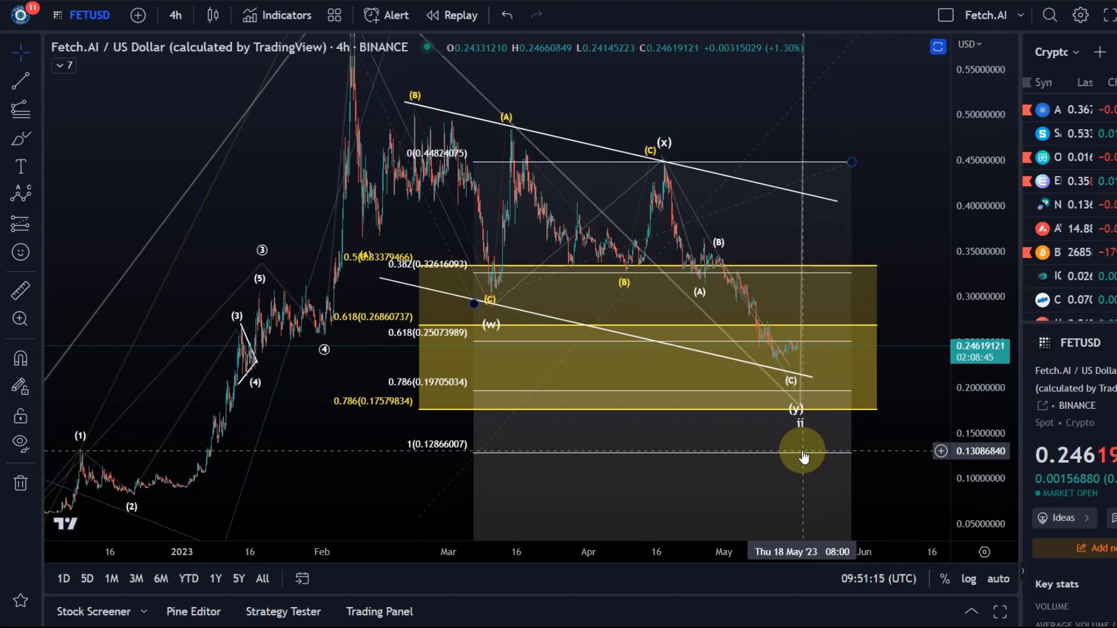
{"action": "left_click", "coordinate": [778, 453]}
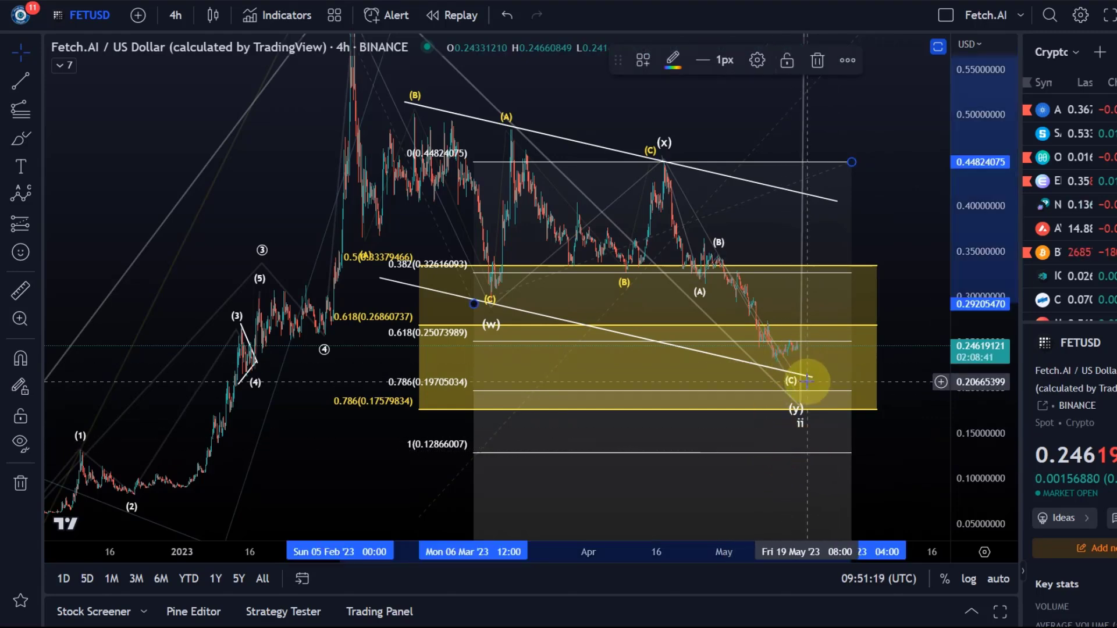
{"action": "key", "text": "Delete"}
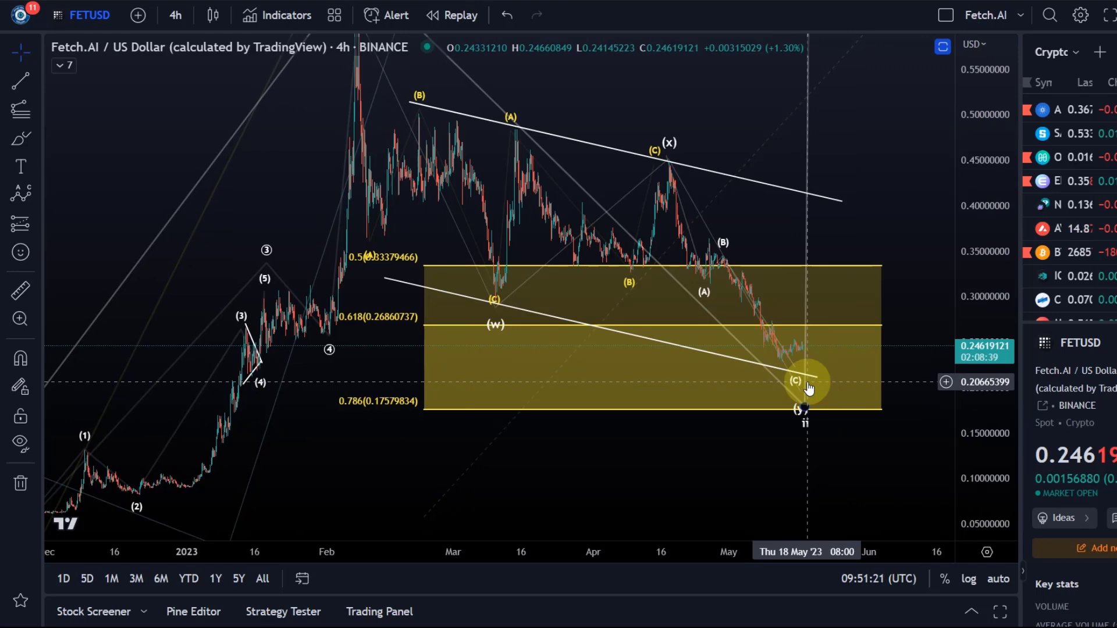
Examine the end of wave ii against the lower channel line and yellow zone, and the wider chart up to projected waves iii and iv
{"action": "left_click", "coordinate": [796, 369]}
{"action": "scroll", "coordinate": [821, 314], "scroll_direction": "up", "scroll_amount": 3}
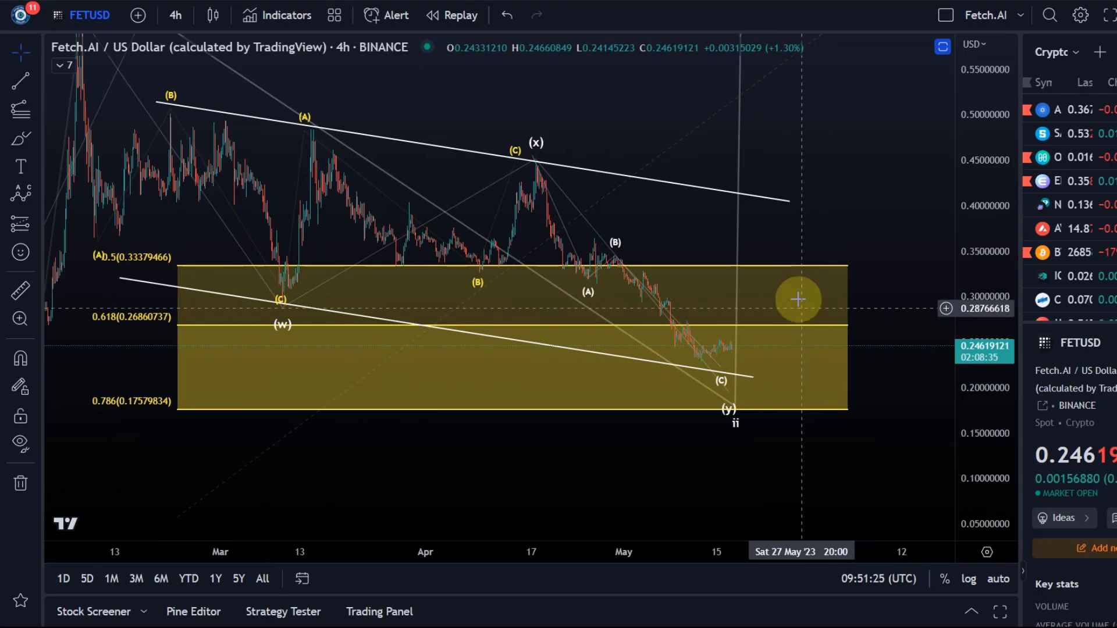
{"action": "left_click_drag", "start_coordinate": [783, 318], "coordinate": [728, 369]}
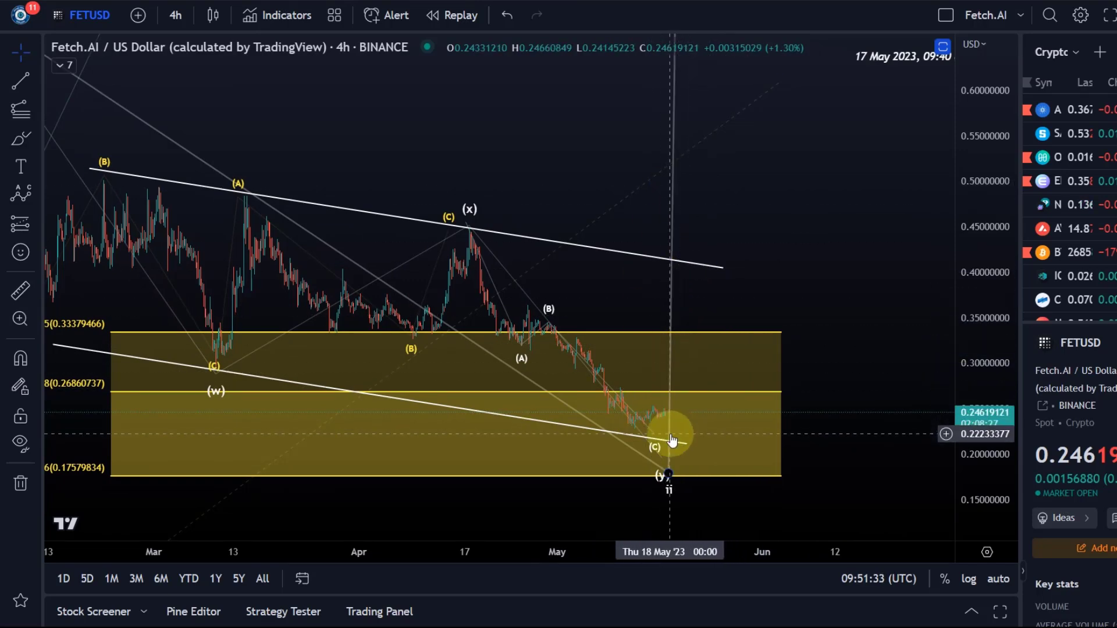
{"action": "scroll", "coordinate": [668, 408], "scroll_direction": "down", "scroll_amount": 2}
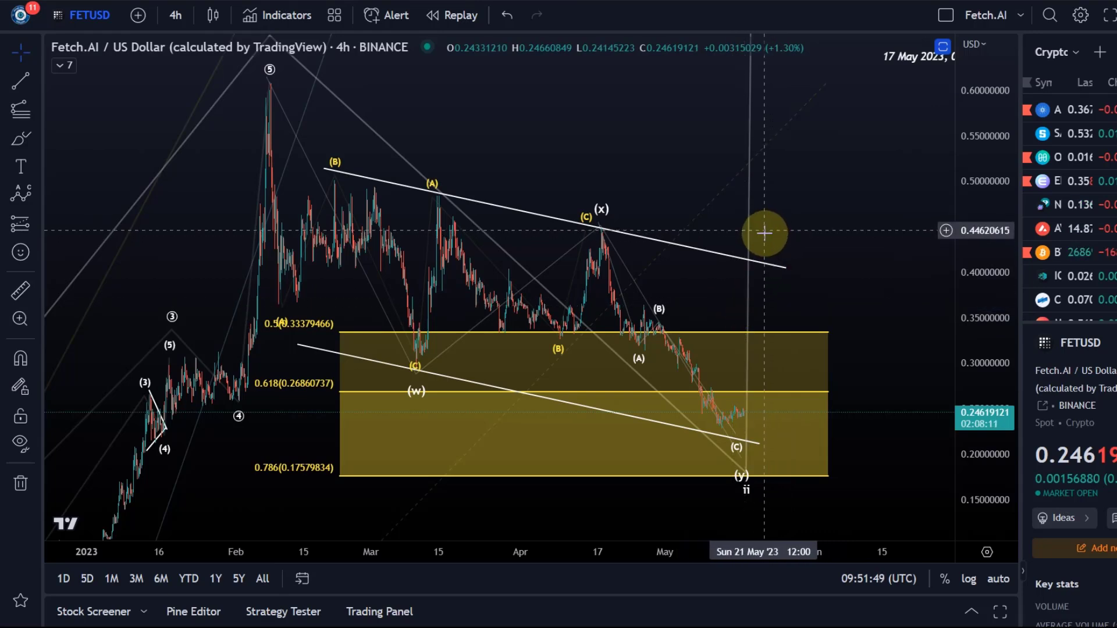
{"action": "scroll", "coordinate": [793, 342], "scroll_direction": "down", "scroll_amount": 3}
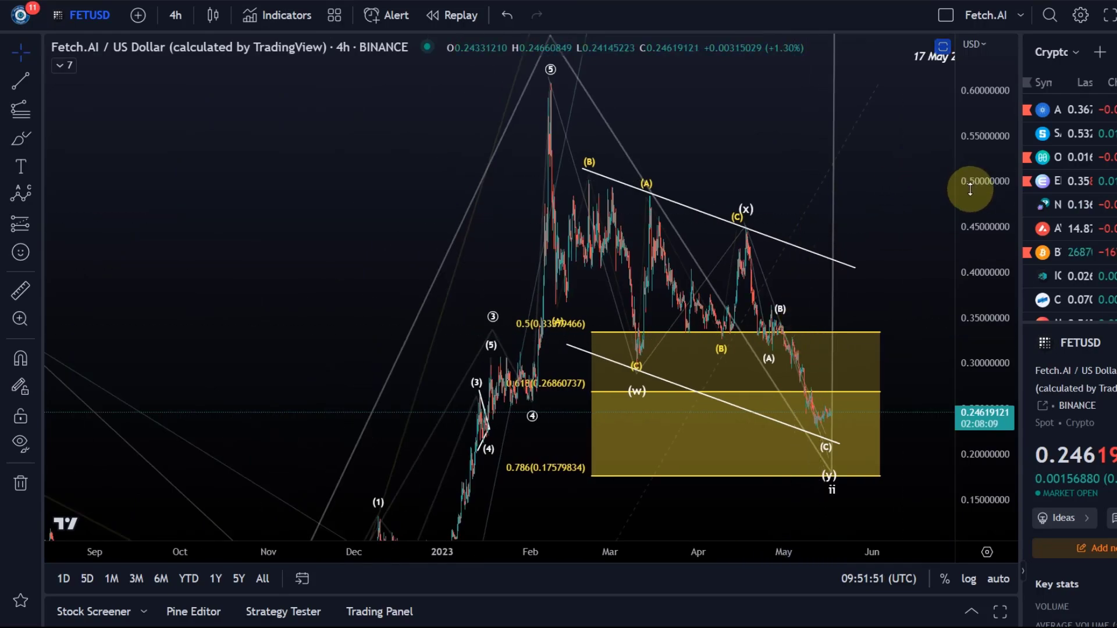
{"action": "left_click_drag", "start_coordinate": [968, 186], "coordinate": [989, 390]}
{"action": "left_click_drag", "start_coordinate": [878, 219], "coordinate": [811, 307]}
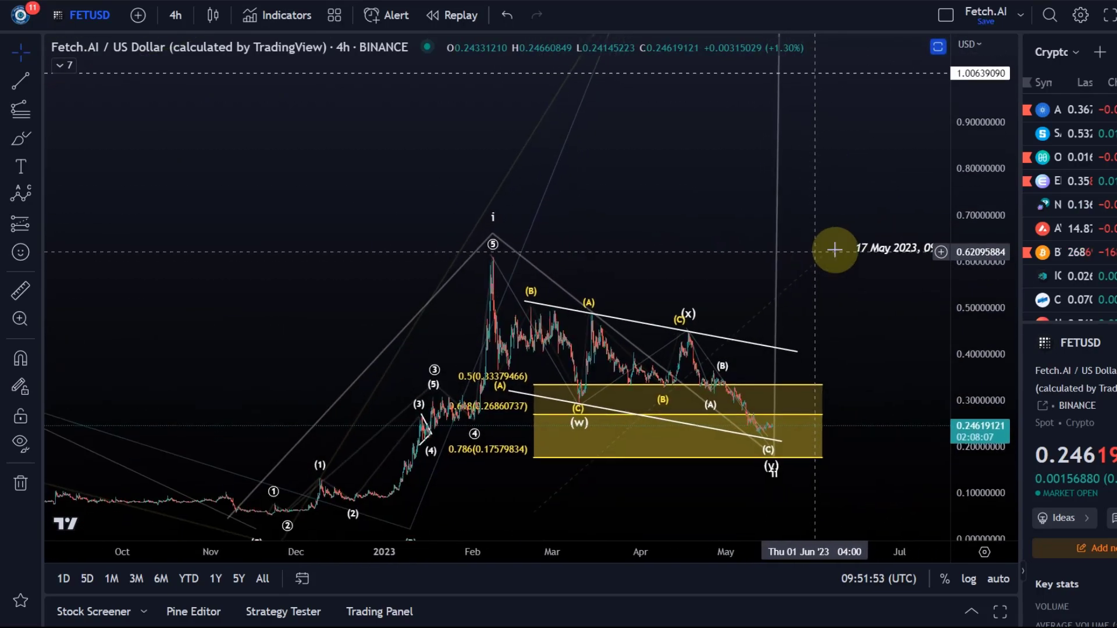
{"action": "left_click_drag", "start_coordinate": [979, 232], "coordinate": [992, 332]}
{"action": "left_click_drag", "start_coordinate": [730, 250], "coordinate": [733, 291]}
Project wave iii with a Fibonacci extension from about 0.061 to the circled 5 high near 0.612, based at about 0.228, then delete it
{"action": "left_click", "coordinate": [28, 117]}
{"action": "left_click", "coordinate": [105, 67]}
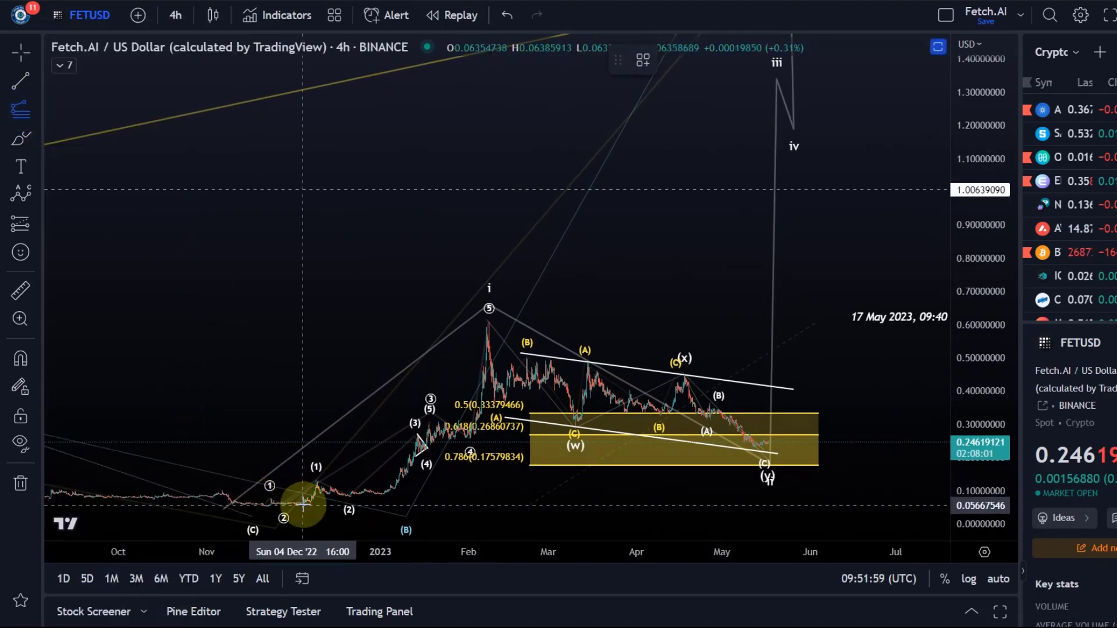
{"action": "left_click_drag", "start_coordinate": [303, 503], "coordinate": [458, 322]}
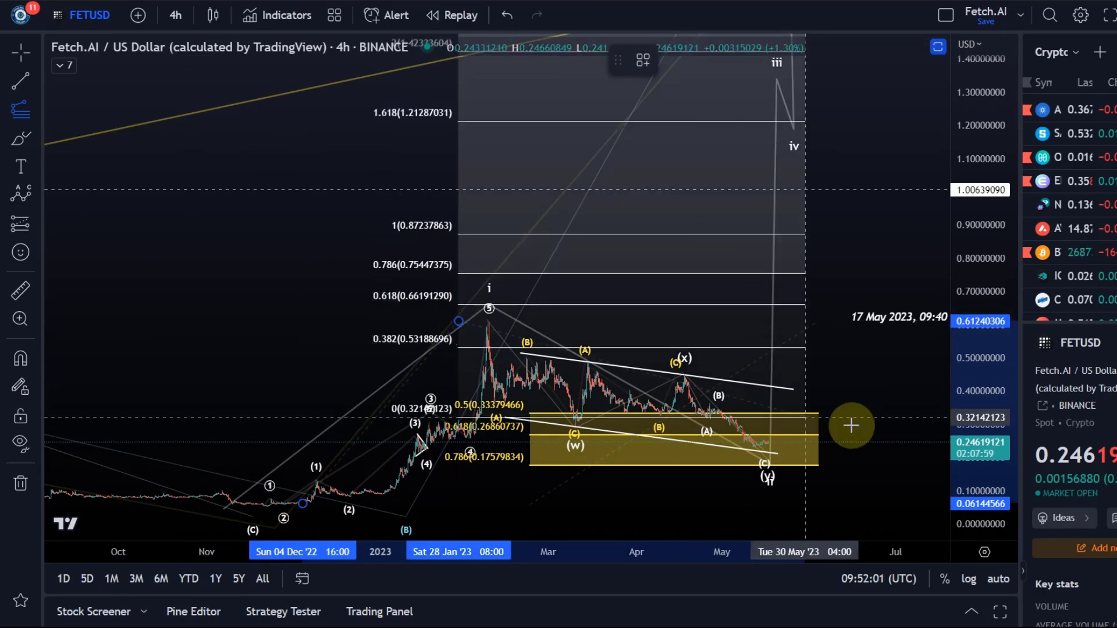
{"action": "left_click", "coordinate": [900, 447]}
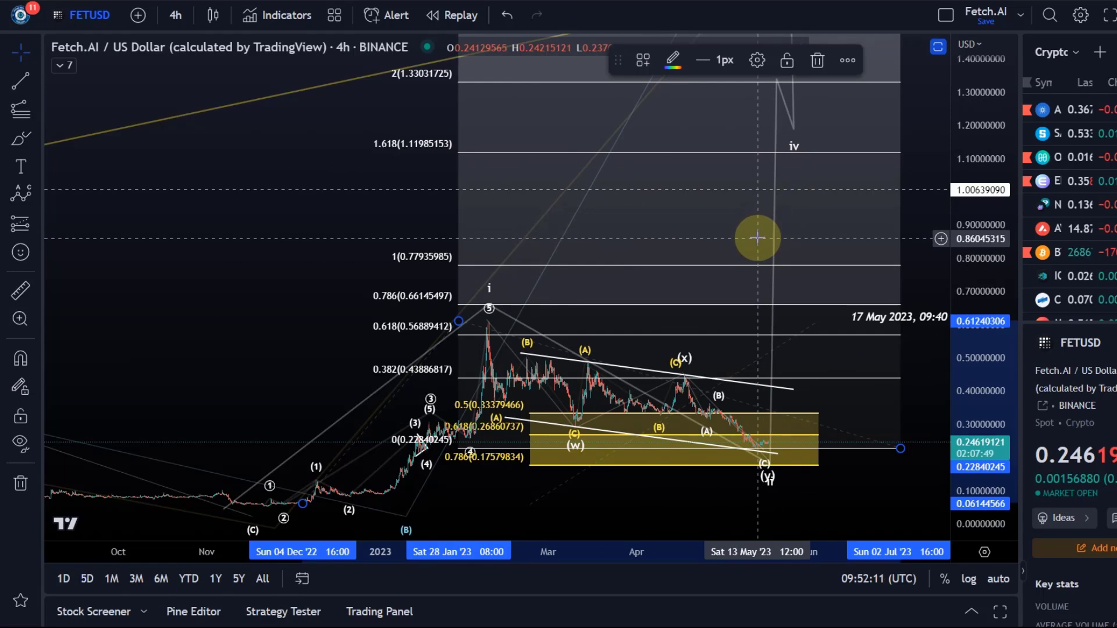
{"action": "key", "text": "Delete"}
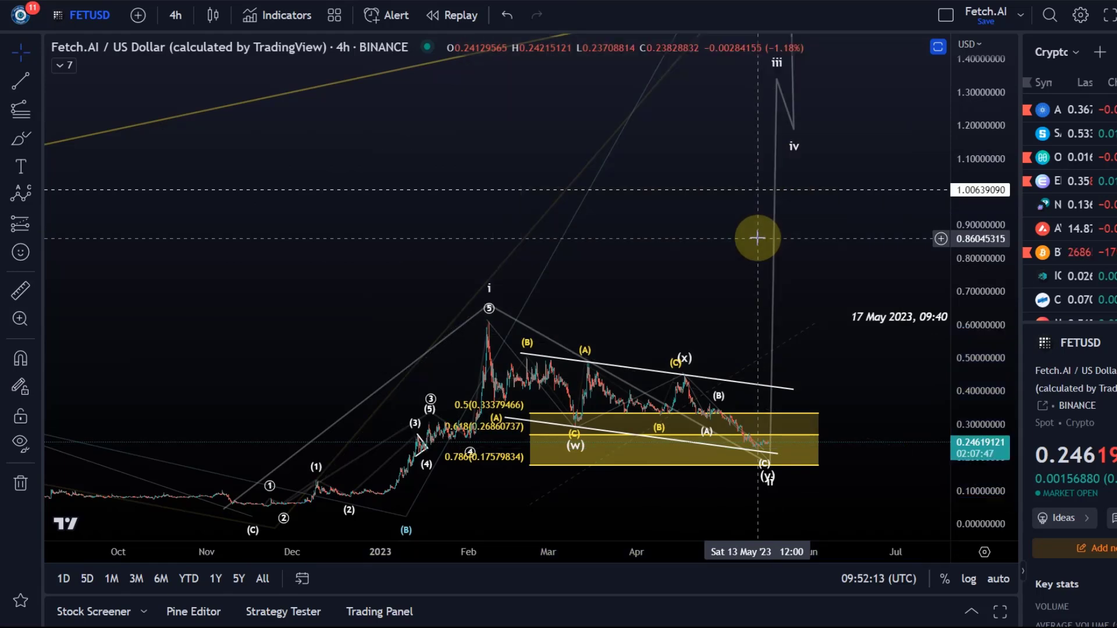
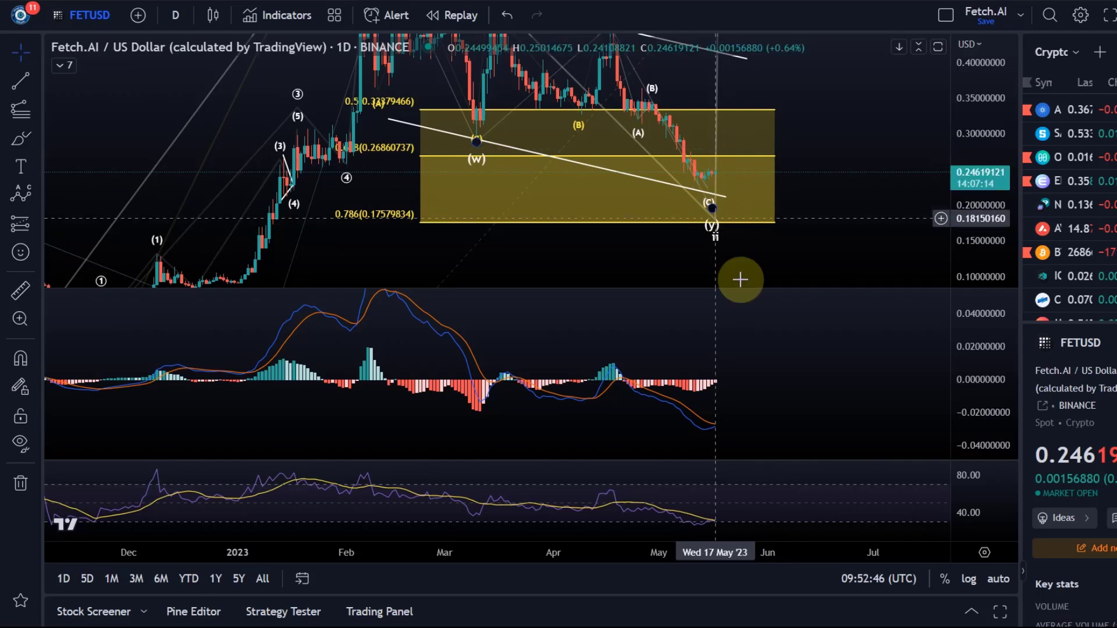
Shrink the MACD pane to enlarge the RSI pane below the daily chart
{"action": "left_click", "coordinate": [725, 195]}
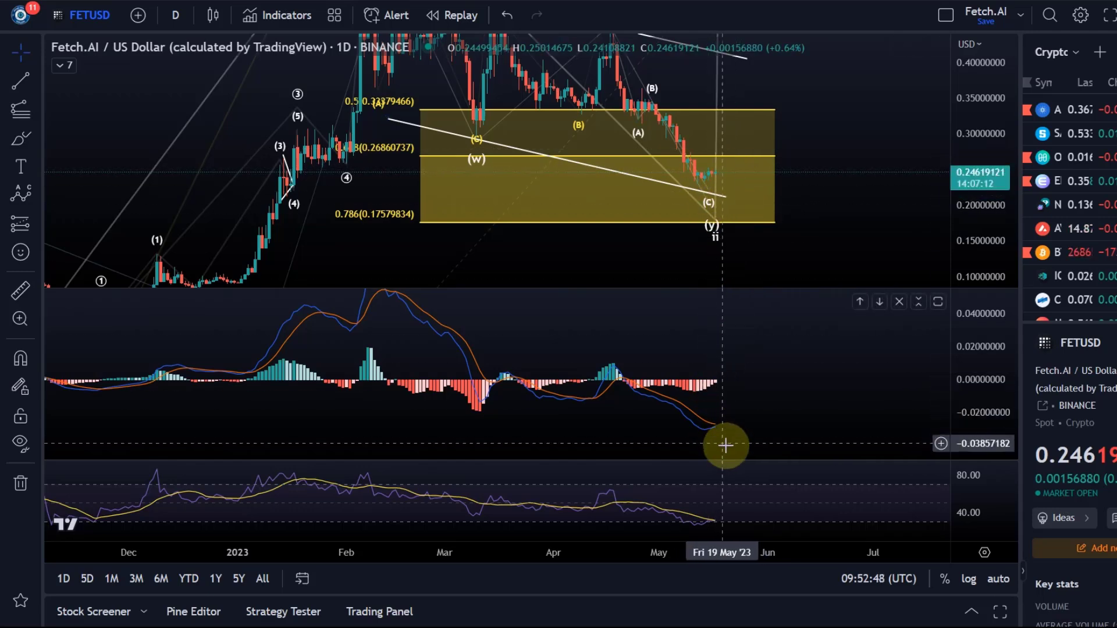
{"action": "left_click_drag", "start_coordinate": [724, 412], "coordinate": [669, 254]}
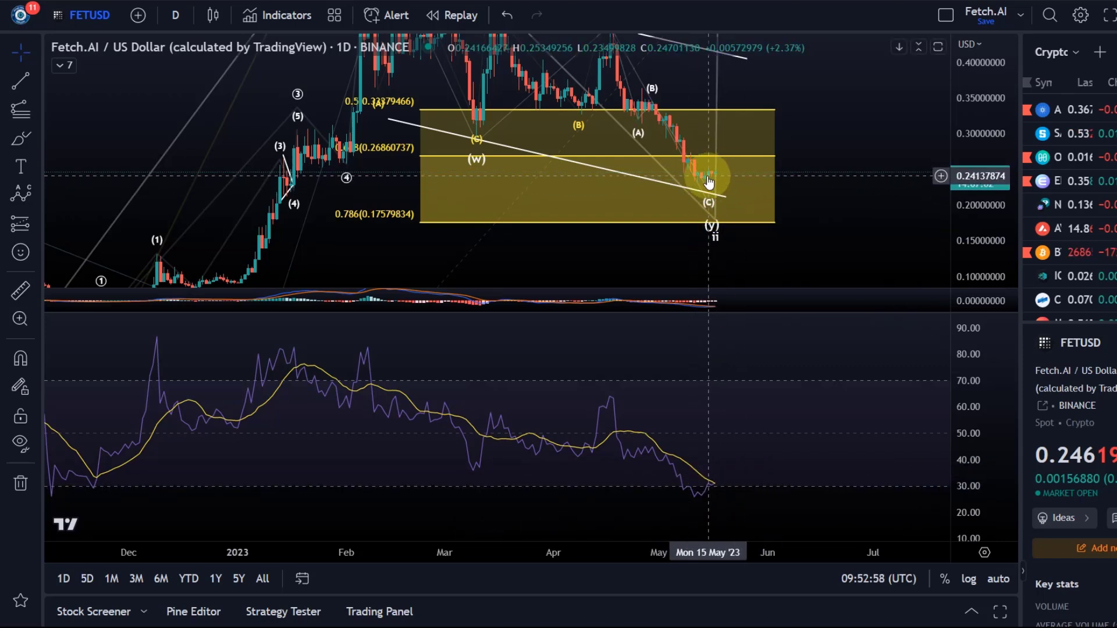
Switch the chart to the 4 hours interval to check its RSI, then return to 1 day
{"action": "left_click", "coordinate": [177, 17]}
{"action": "left_click", "coordinate": [215, 480]}
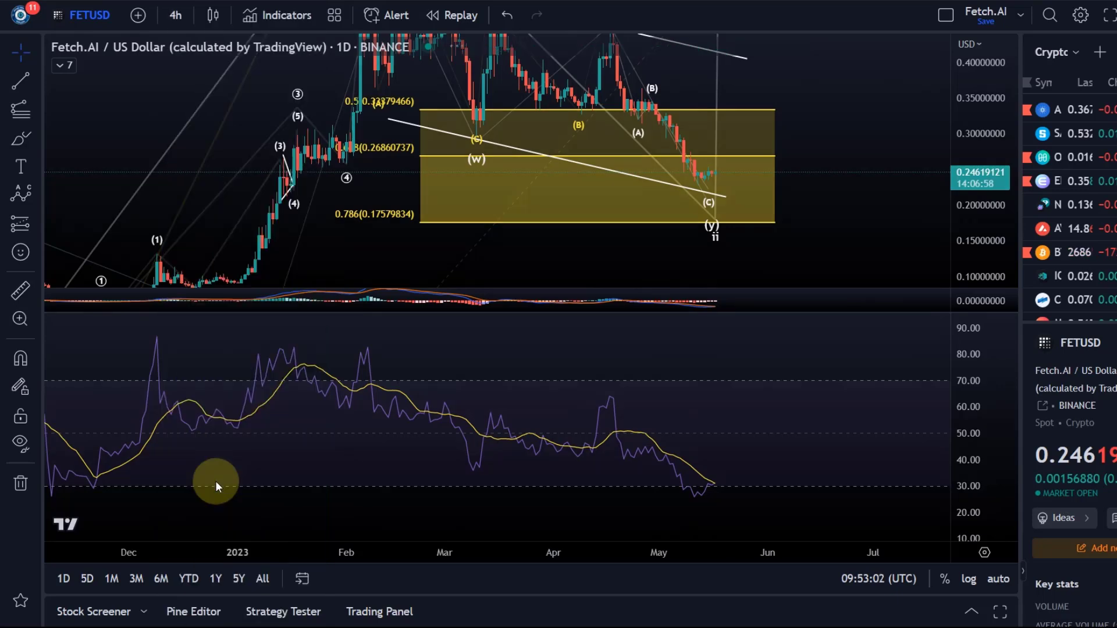
{"action": "left_click", "coordinate": [174, 16]}
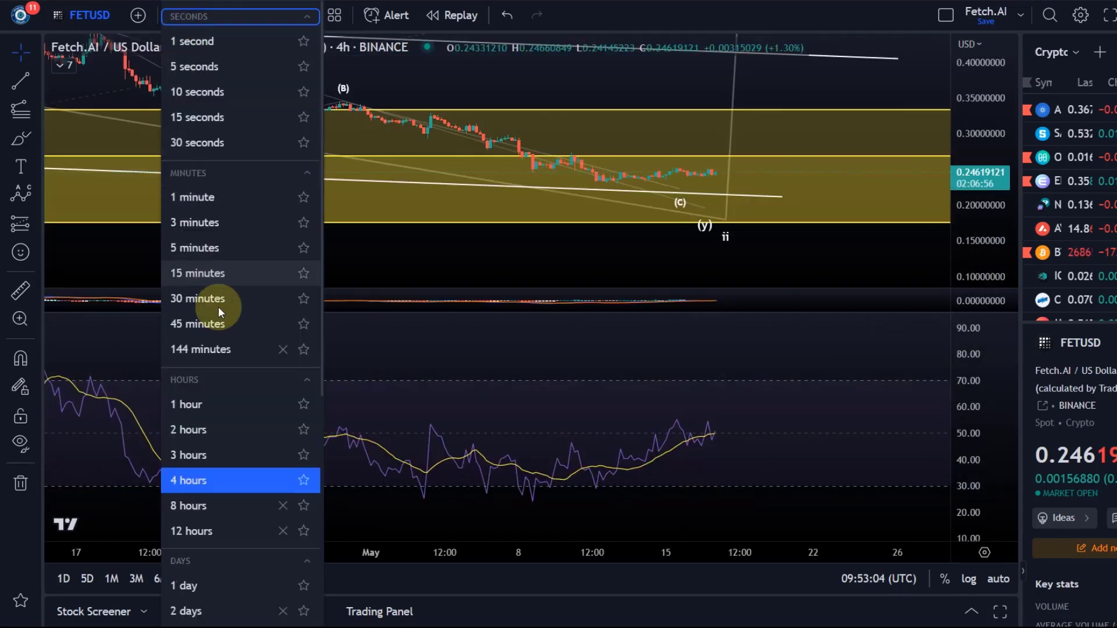
{"action": "left_click", "coordinate": [208, 584]}
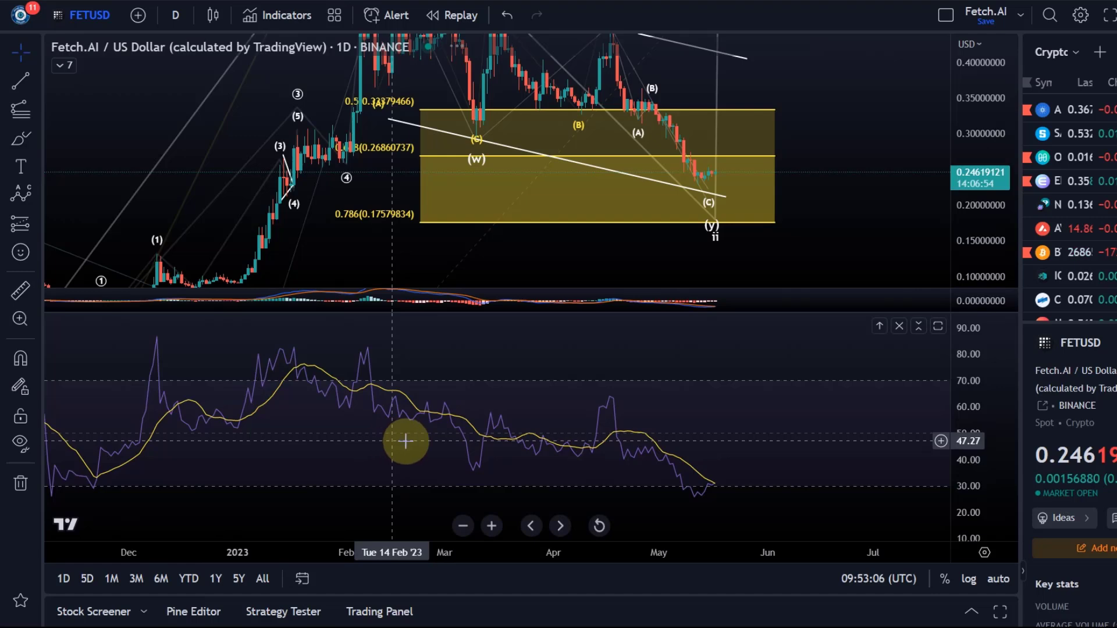
Compare the daily RSI at the November 2022 low with the May 2023 low, then maximize the price pane
{"action": "scroll", "coordinate": [406, 441], "scroll_direction": "down", "scroll_amount": 5}
{"action": "left_click_drag", "start_coordinate": [436, 204], "coordinate": [424, 92]}
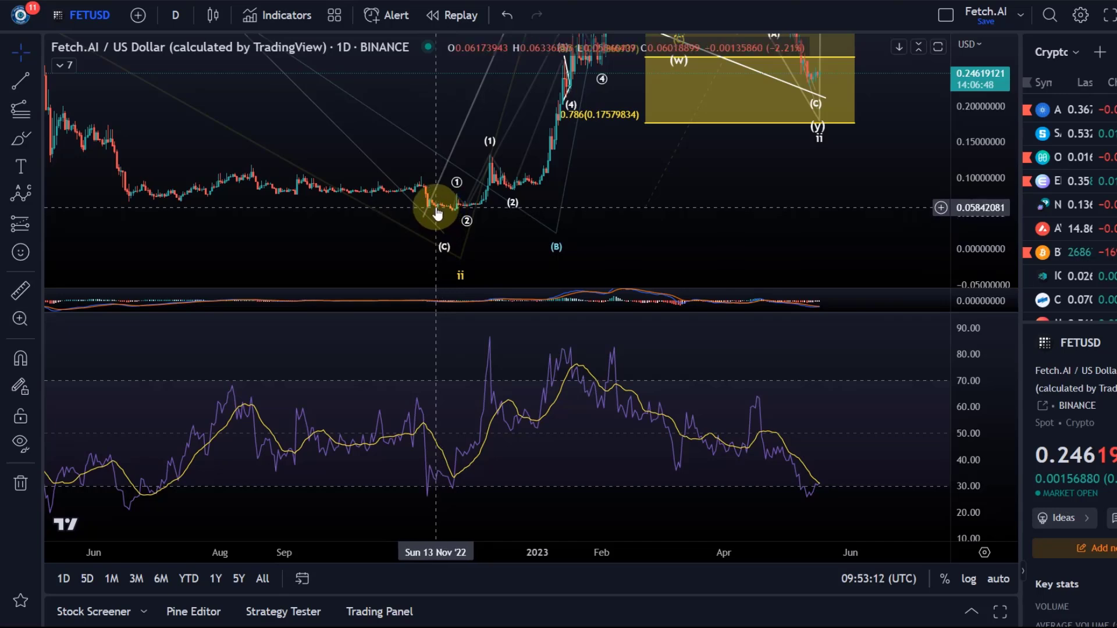
{"action": "left_click_drag", "start_coordinate": [675, 164], "coordinate": [636, 267]}
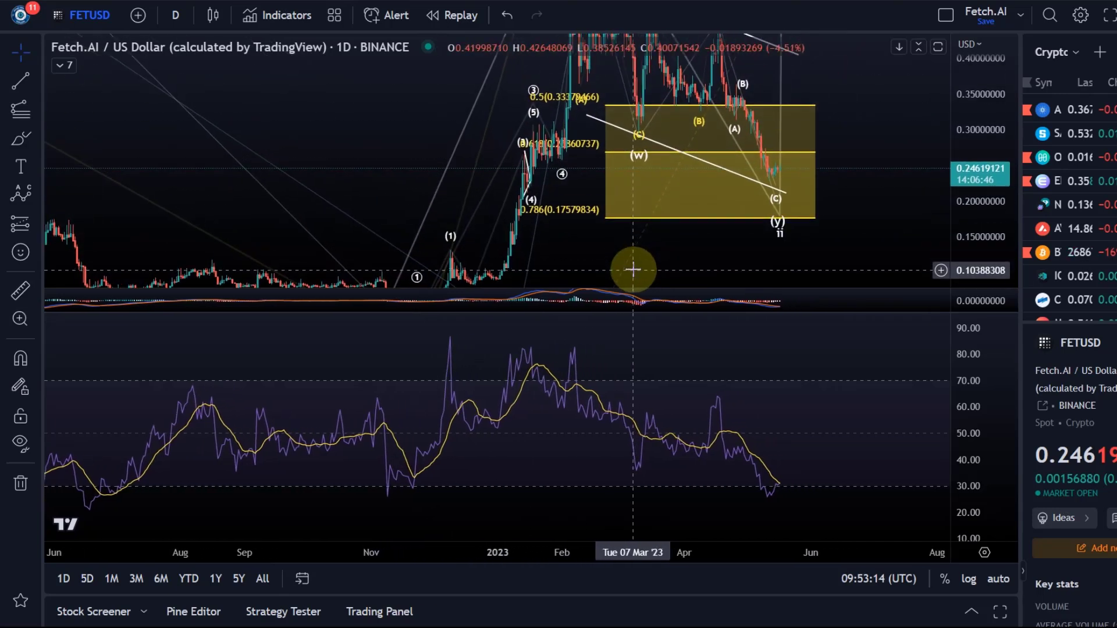
{"action": "double_click", "coordinate": [847, 187]}
{"action": "left_click_drag", "start_coordinate": [855, 187], "coordinate": [810, 207]}
{"action": "left_click_drag", "start_coordinate": [960, 142], "coordinate": [990, 372]}
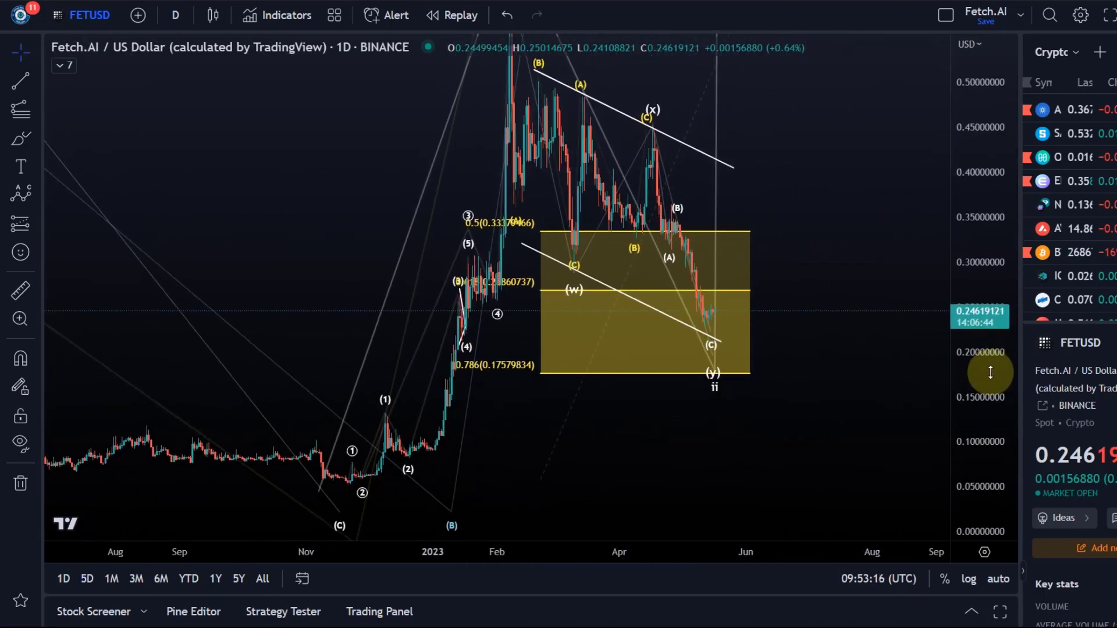
Switch the chart to the 4 hours interval and examine the final decline from (x) towards (y) within the Fibonacci retracement zone
{"action": "scroll", "coordinate": [605, 384], "scroll_direction": "down", "scroll_amount": 8}
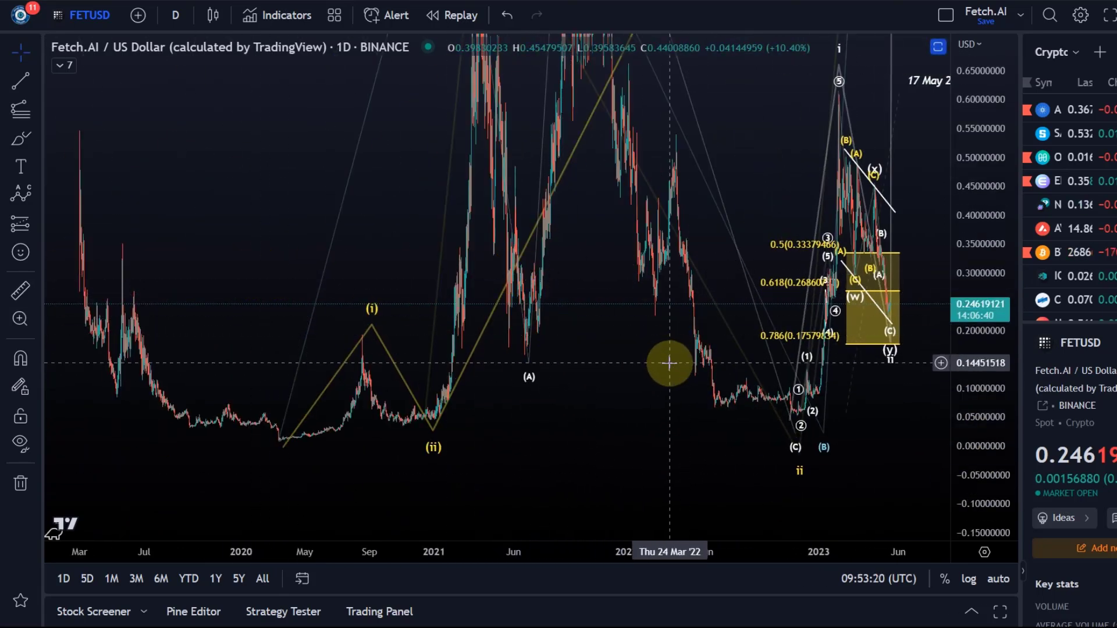
{"action": "scroll", "coordinate": [605, 362], "scroll_direction": "up", "scroll_amount": 8}
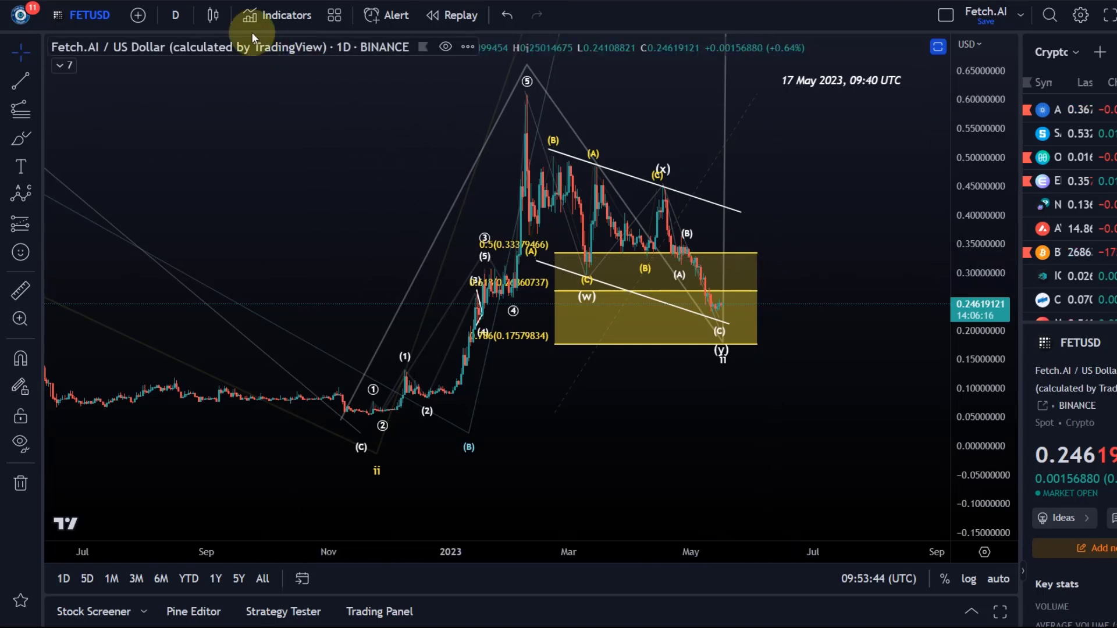
{"action": "left_click", "coordinate": [175, 15]}
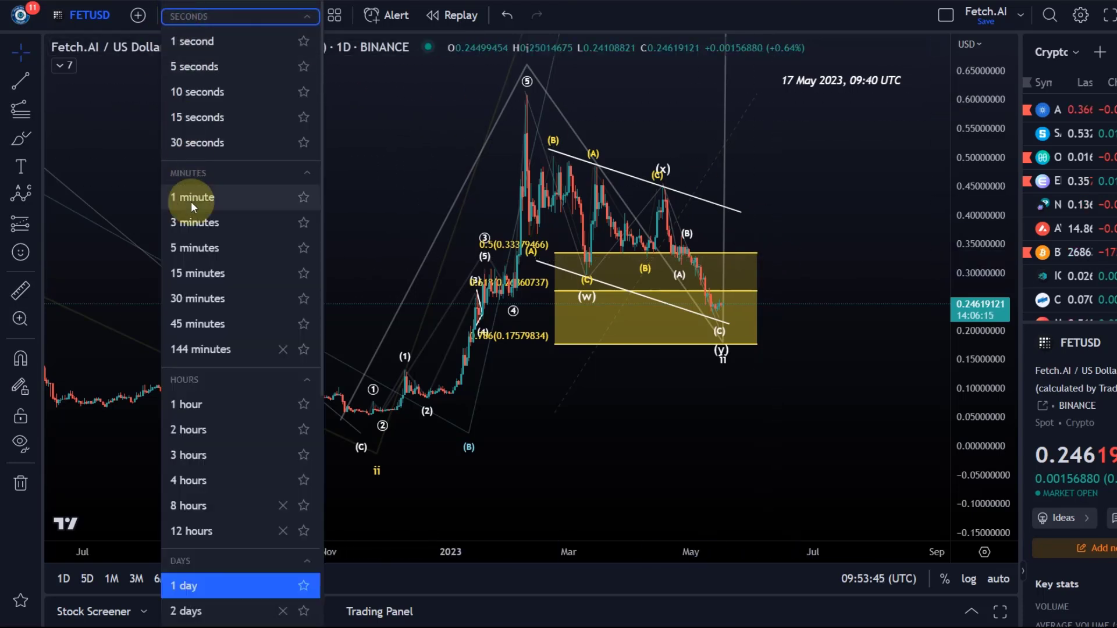
{"action": "left_click", "coordinate": [195, 480]}
{"action": "scroll", "coordinate": [667, 313], "scroll_direction": "down", "scroll_amount": 5}
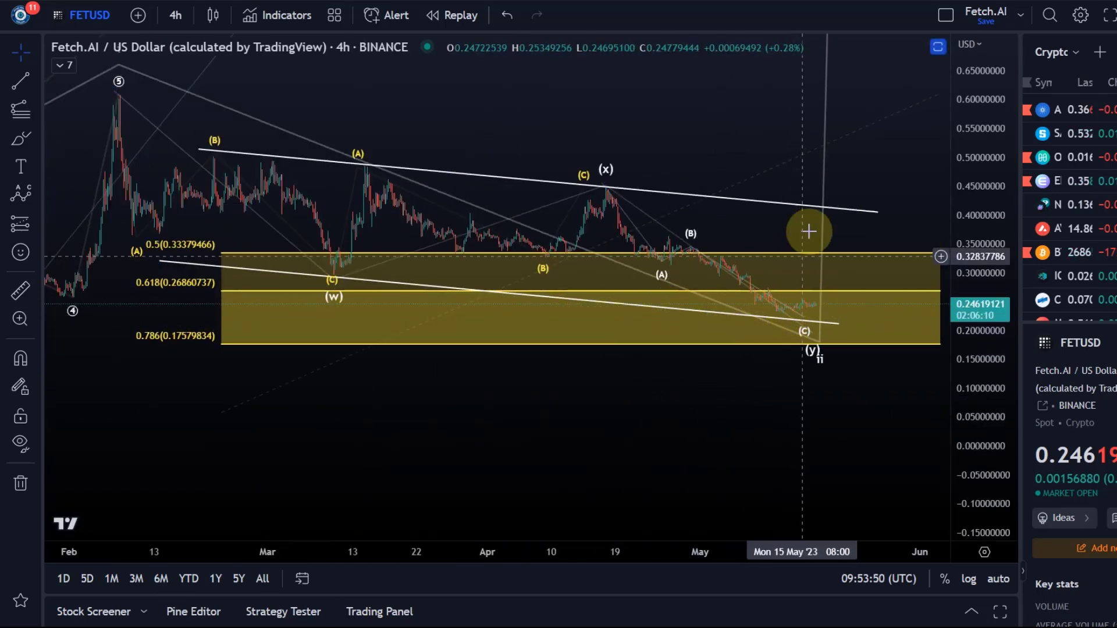
{"action": "left_click_drag", "start_coordinate": [989, 334], "coordinate": [989, 103]}
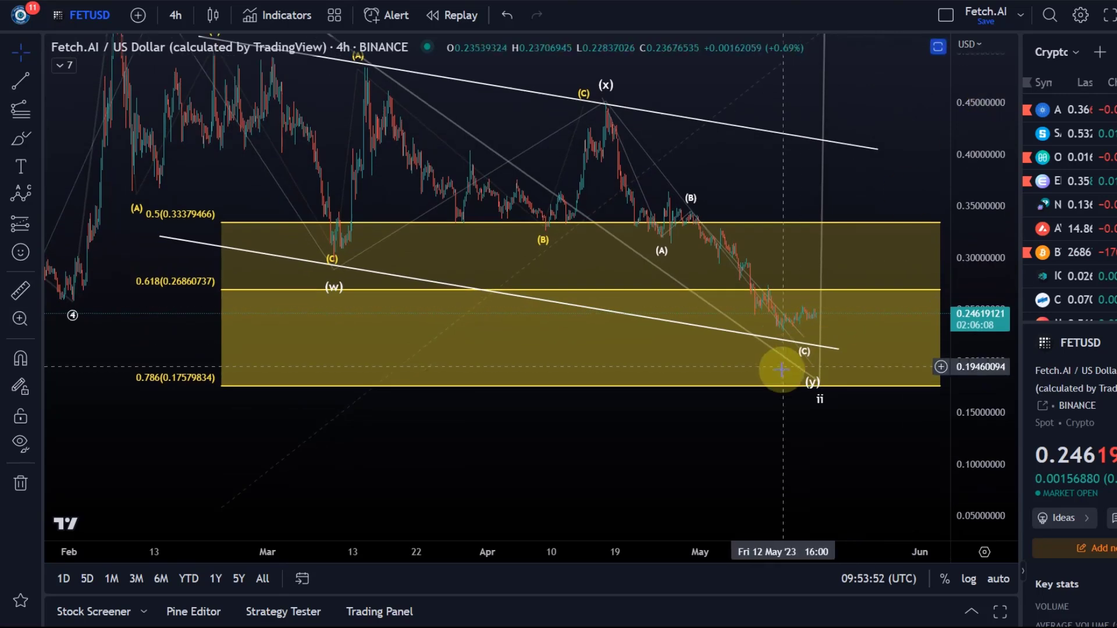
{"action": "left_click_drag", "start_coordinate": [613, 421], "coordinate": [511, 456]}
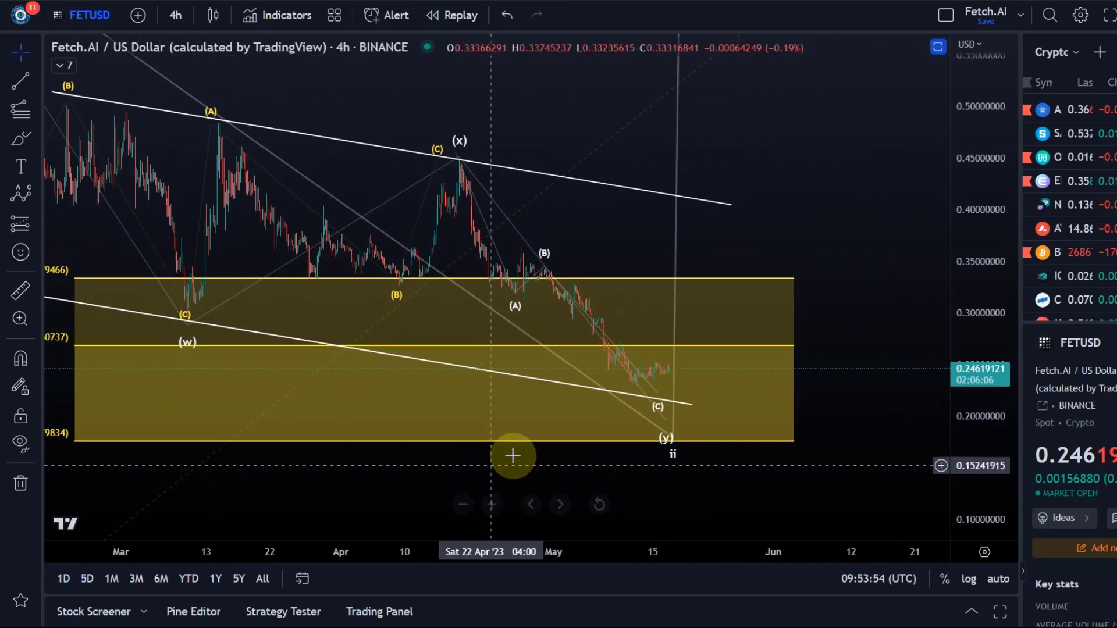